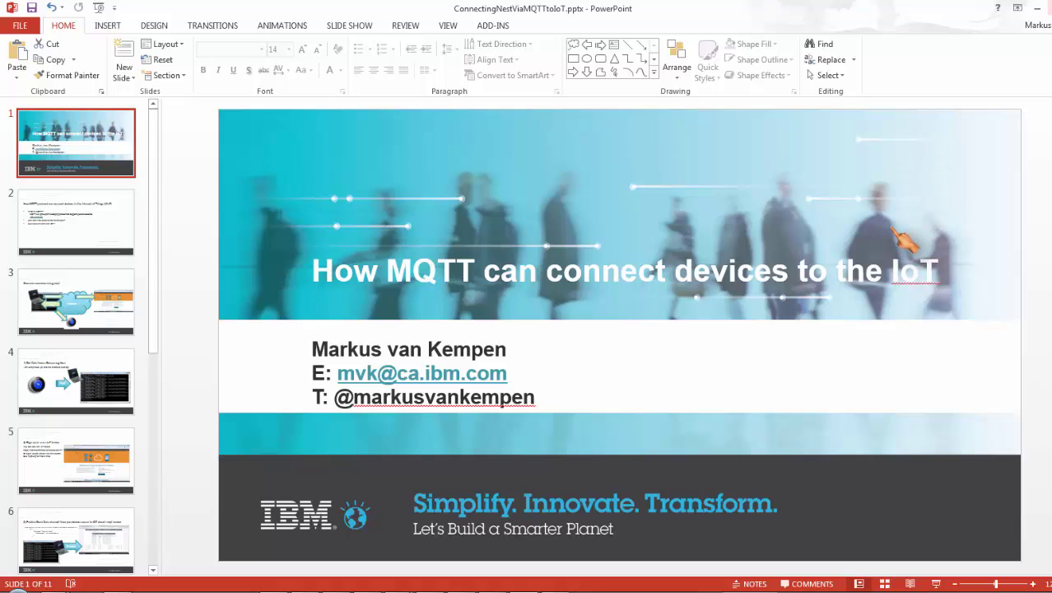
Go from the MQTT introduction slide 2 to slide 3, 'Scenario overview using mqtt'.
{"action": "left_click", "coordinate": [51, 222]}
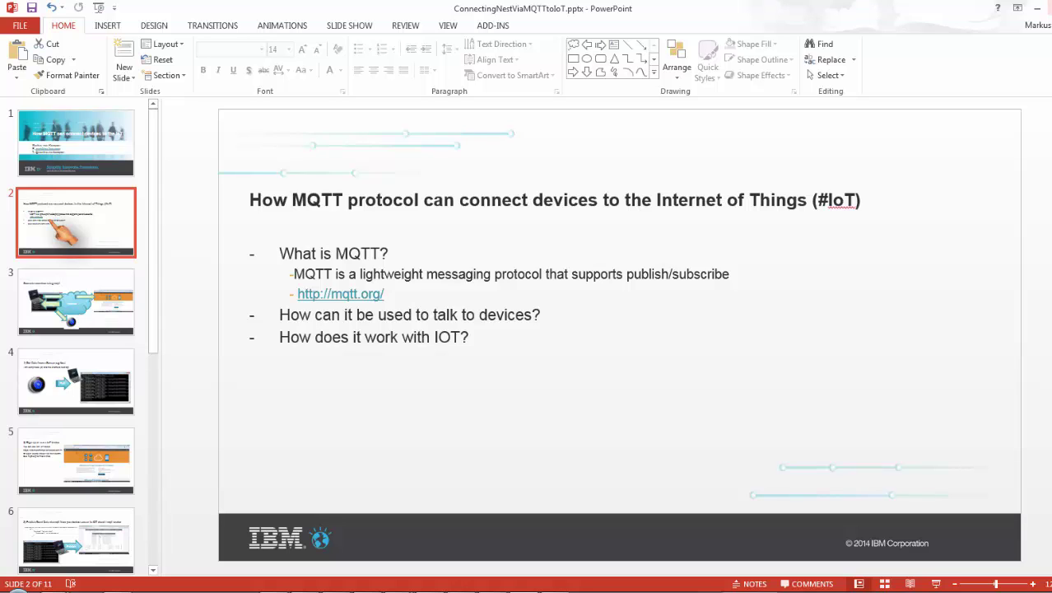
{"action": "left_click", "coordinate": [116, 334]}
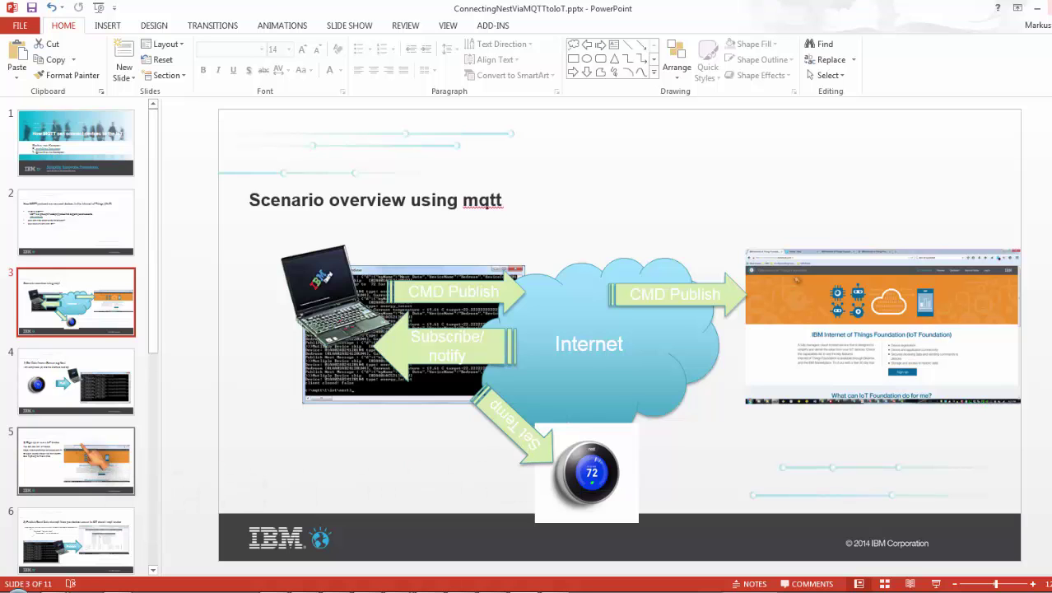
Go through slides 4 and 5 on sensor data and the IoT broker to slide 6 on publishing via mqtt.
{"action": "left_click", "coordinate": [86, 395]}
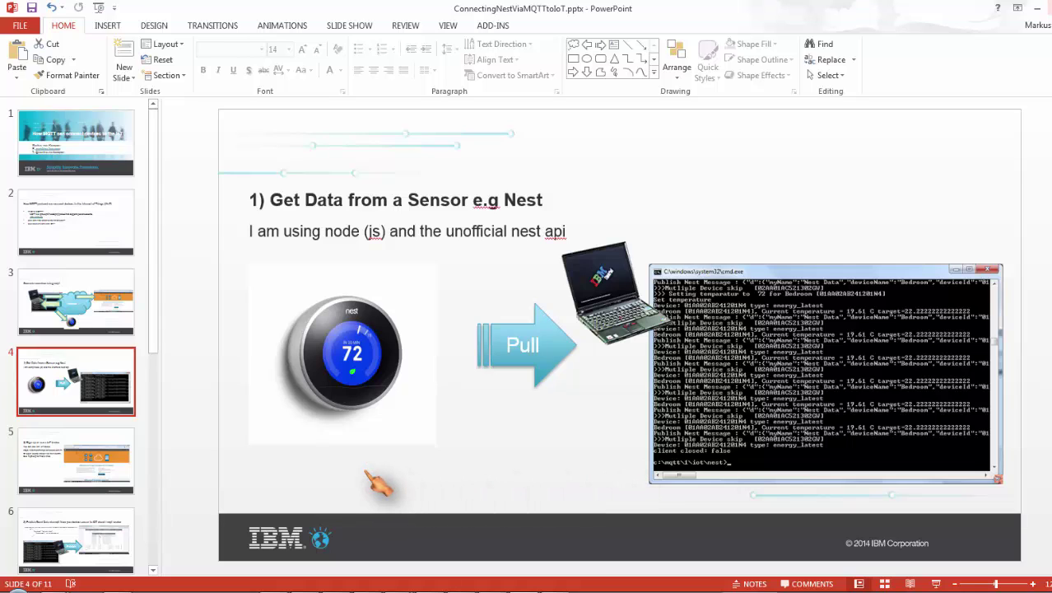
{"action": "left_click", "coordinate": [103, 468]}
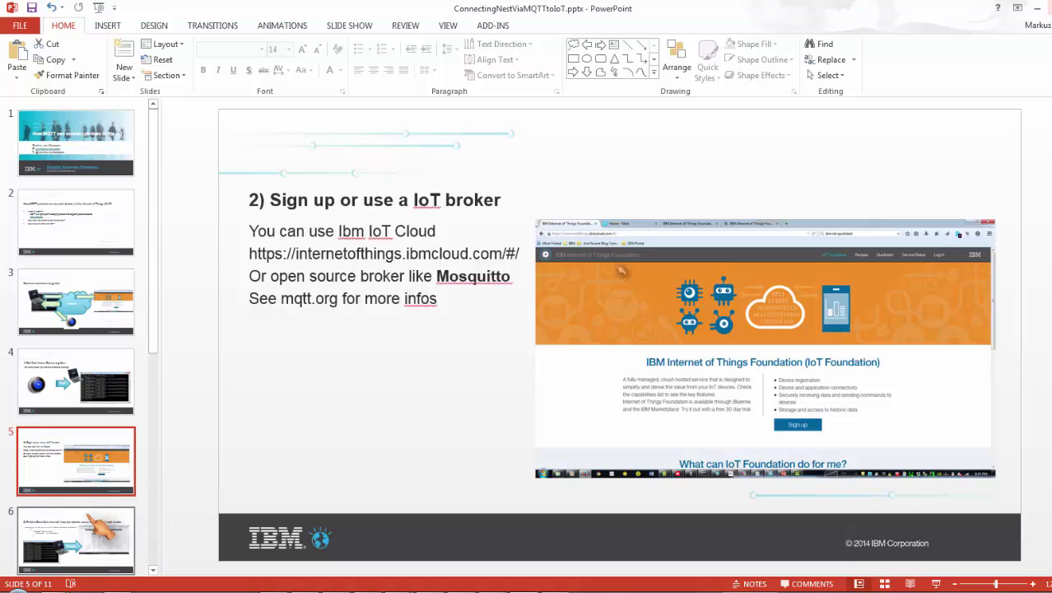
{"action": "left_click", "coordinate": [76, 540]}
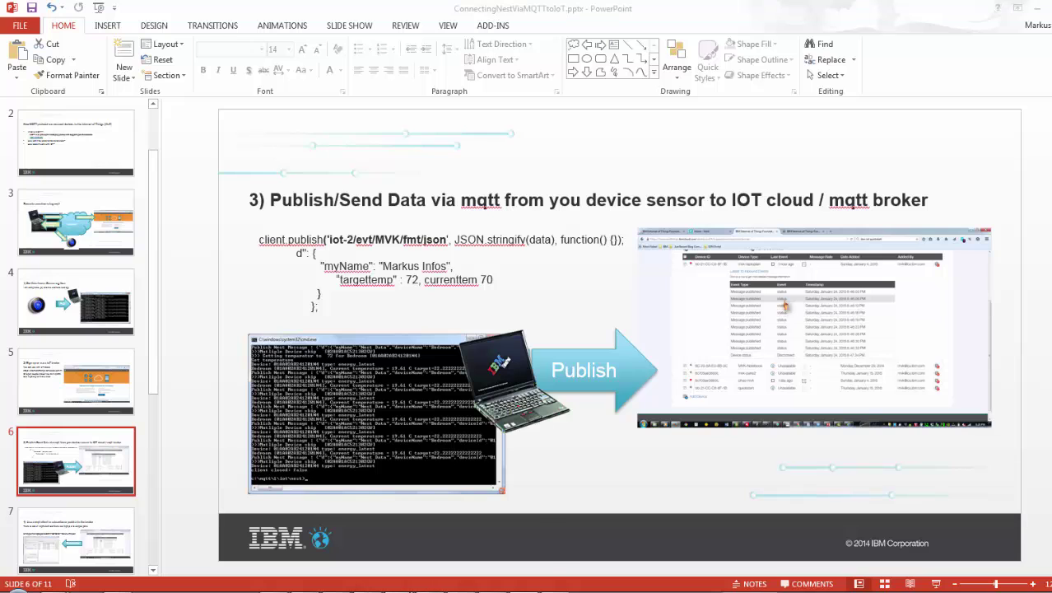
Move the console aside and open the Nest Bedroom thermostat page, with heat set to 18.
{"action": "left_click", "coordinate": [383, 543]}
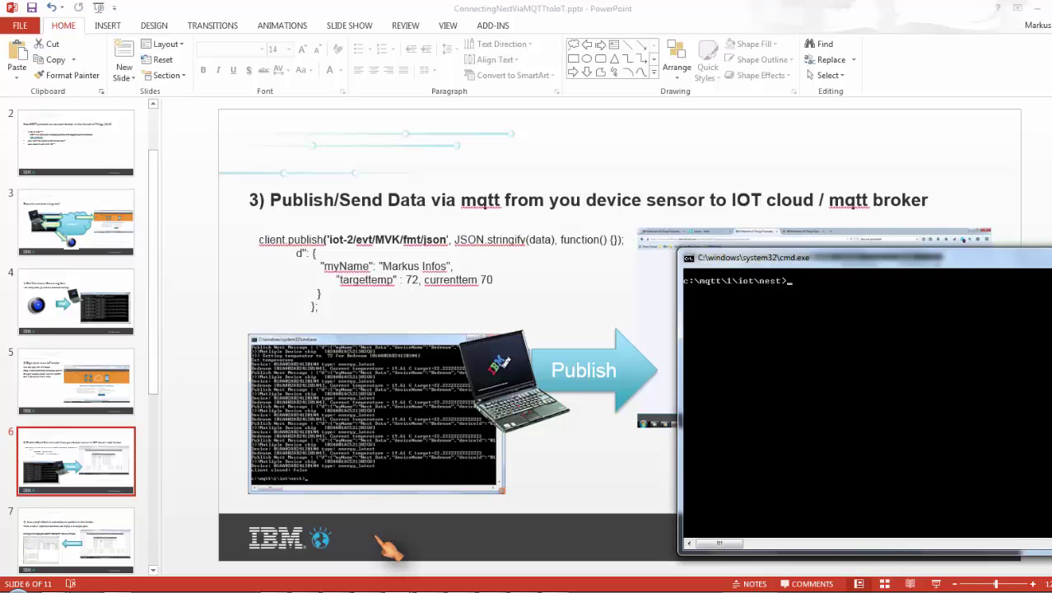
{"action": "left_click_drag", "start_coordinate": [934, 261], "coordinate": [762, 223]}
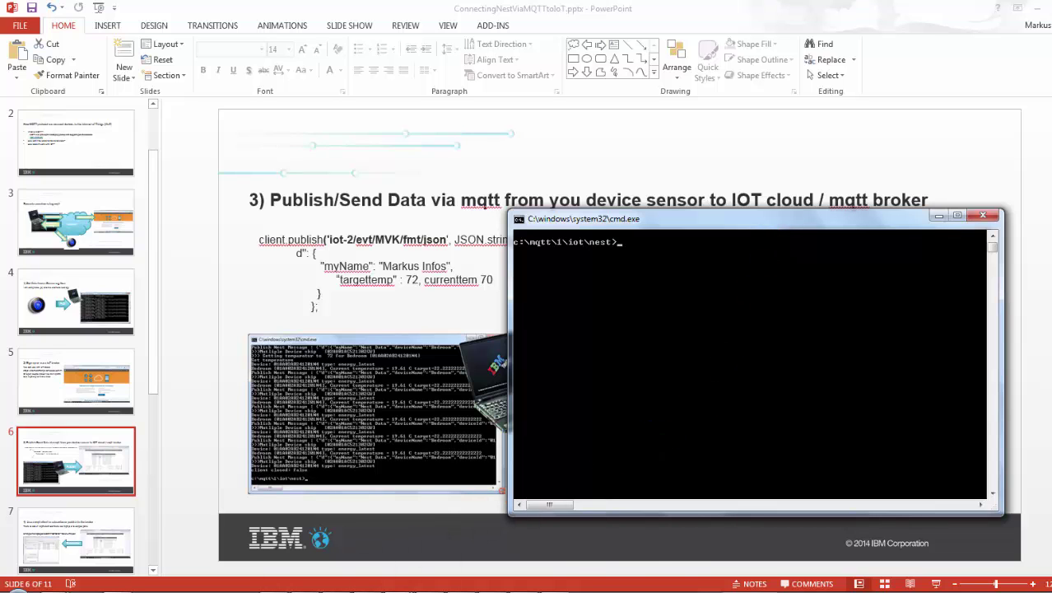
{"action": "left_click", "coordinate": [123, 586]}
{"action": "left_click", "coordinate": [65, 13]}
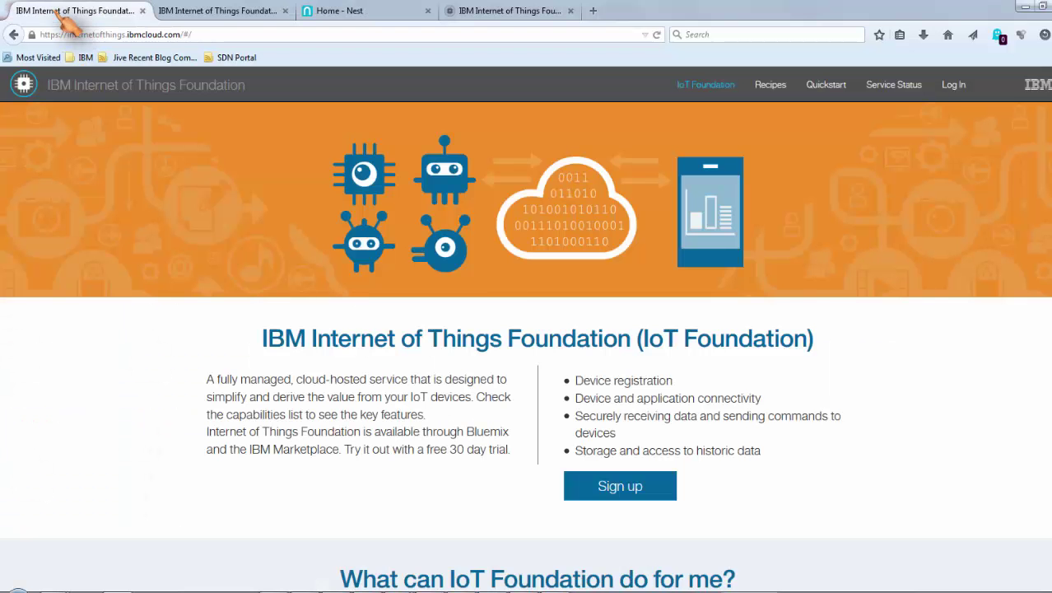
{"action": "left_click", "coordinate": [341, 12]}
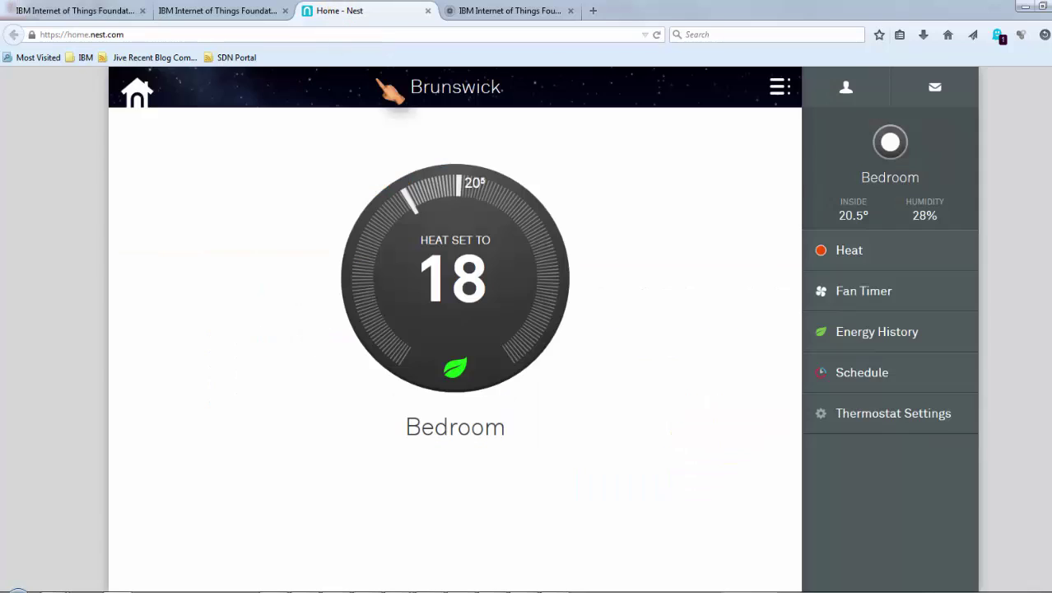
{"action": "left_click", "coordinate": [136, 90]}
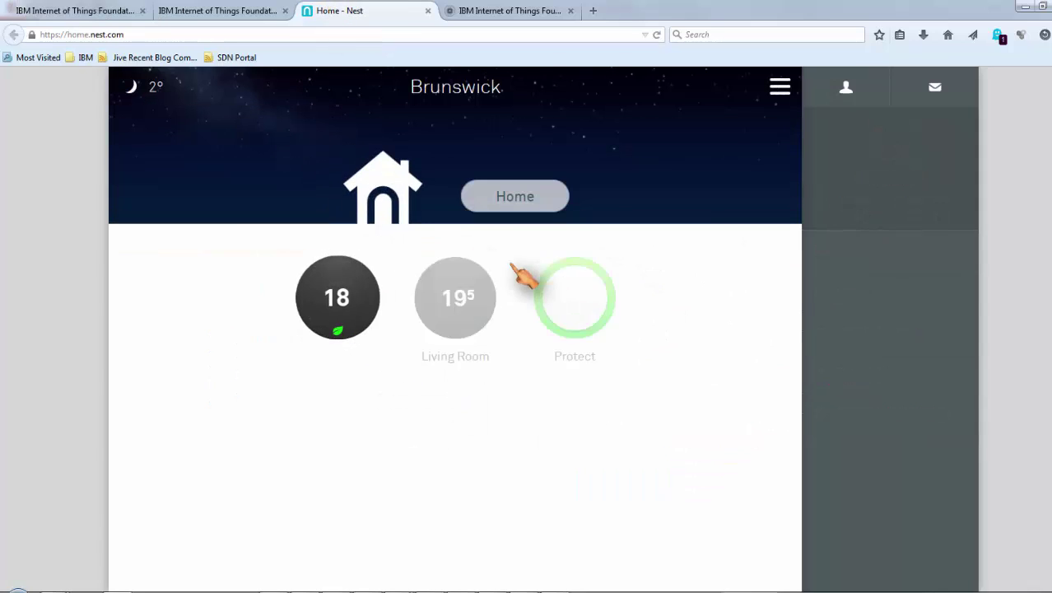
{"action": "left_click", "coordinate": [336, 305]}
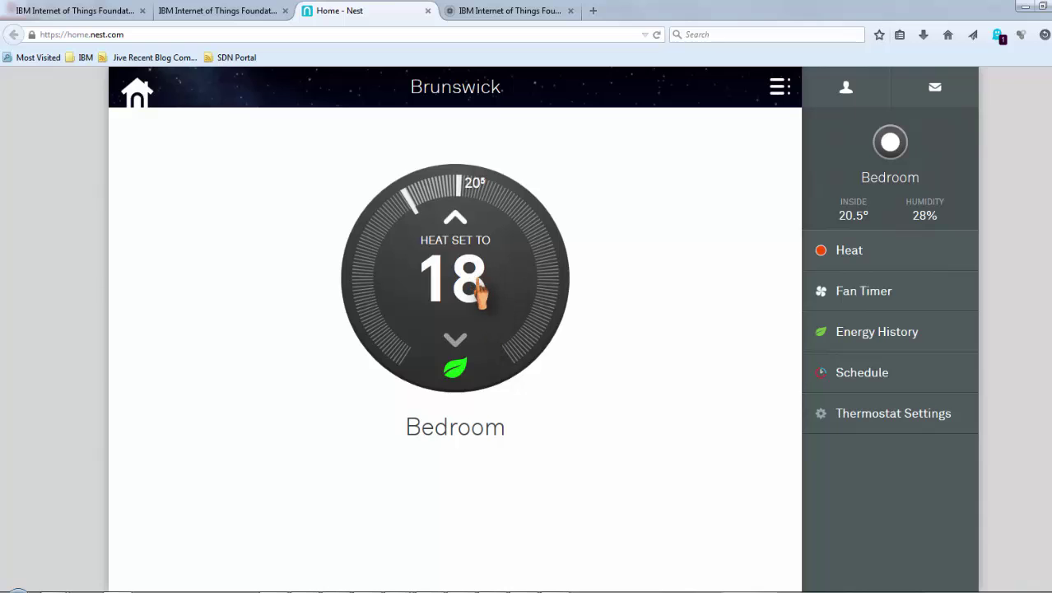
Clear the console with cls and rerun node sensor-tag.js.
{"action": "key", "text": "alt+Tab"}
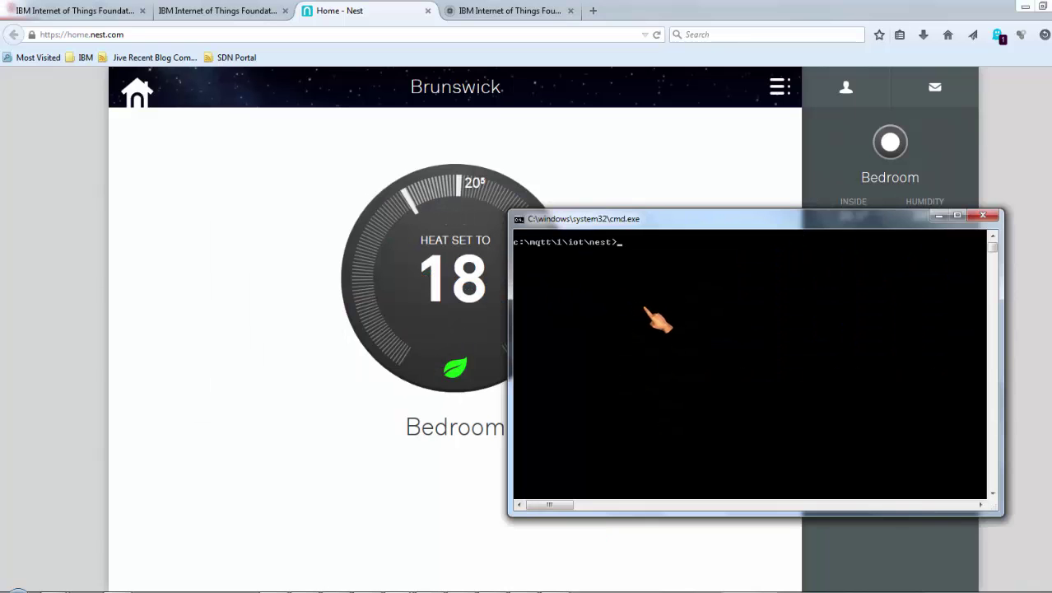
{"action": "type", "text": "cls"}
{"action": "key", "text": "Return"}
{"action": "key", "text": "Up"}
{"action": "key", "text": "Up"}
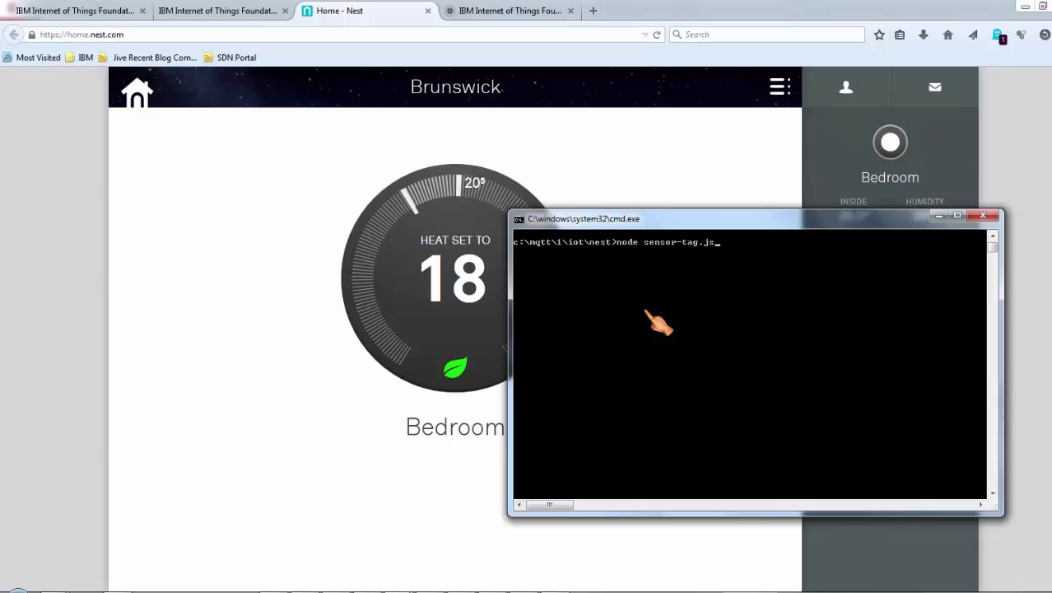
{"action": "key", "text": "Return"}
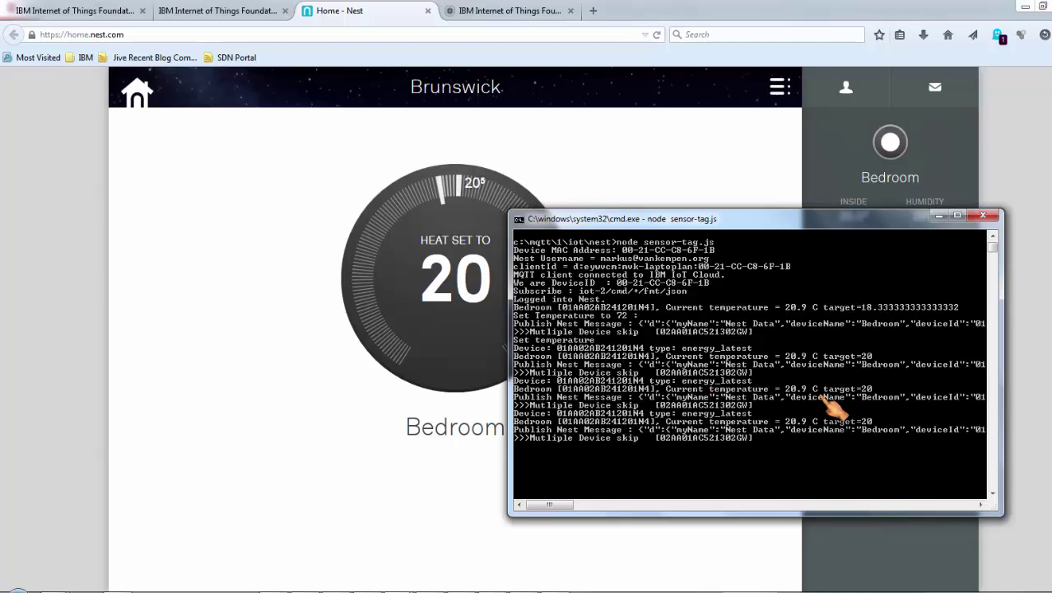
Lower the Bedroom setpoint to 17, check target=17 in the console, then show the IBM IoT page.
{"action": "mouse_move", "coordinate": [484, 301]}
{"action": "left_click", "coordinate": [460, 349]}
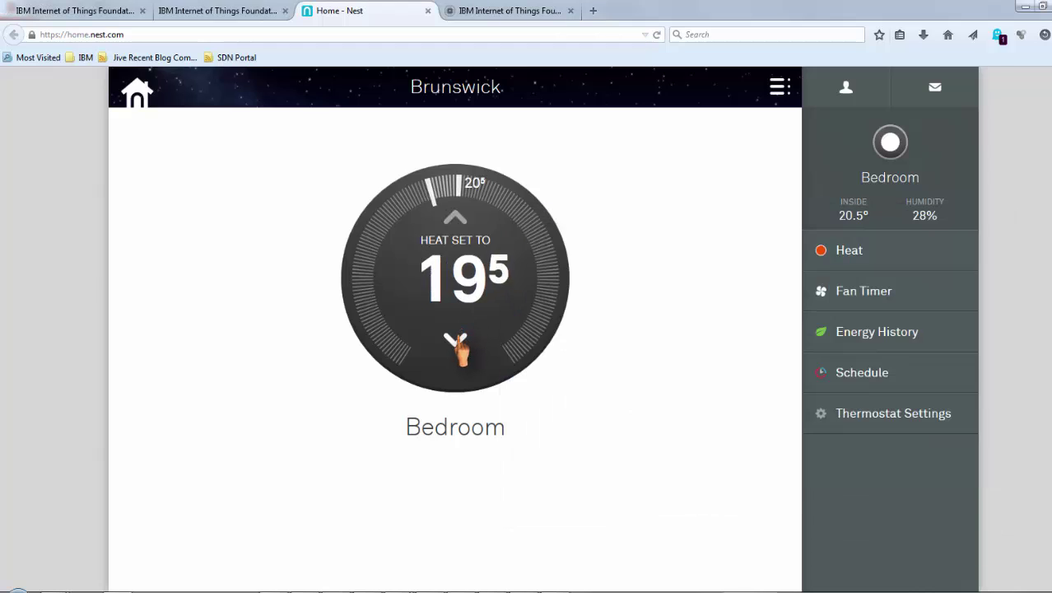
{"action": "left_click", "coordinate": [458, 350]}
{"action": "left_click", "coordinate": [459, 349]}
{"action": "left_click", "coordinate": [459, 349]}
{"action": "left_click", "coordinate": [459, 349]}
{"action": "left_click", "coordinate": [460, 350]}
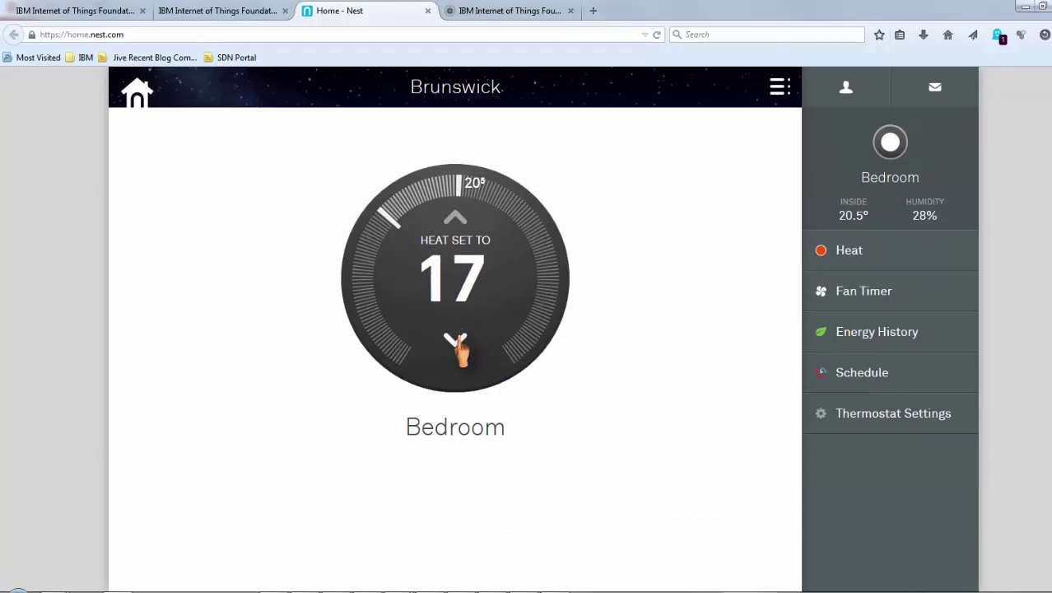
{"action": "key", "text": "alt+Tab"}
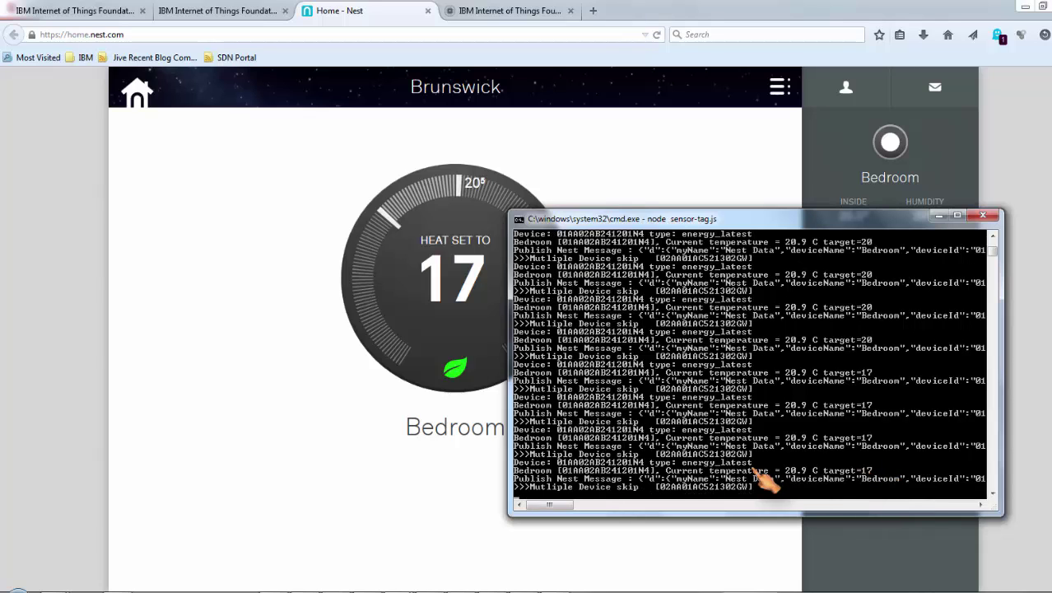
{"action": "left_click", "coordinate": [90, 14]}
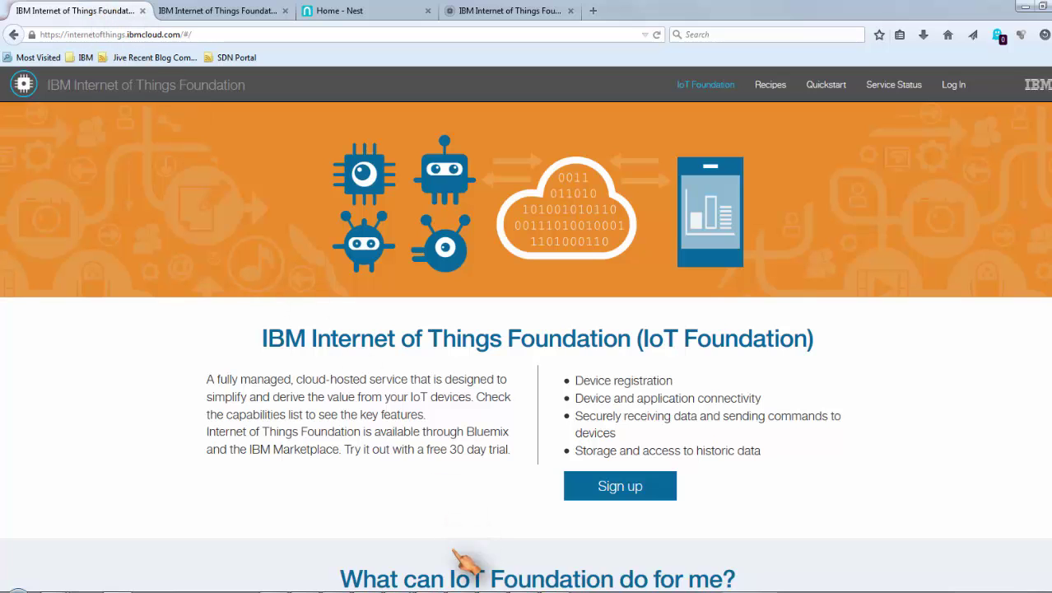
Bring up sensor-tag.js in EditPlus and highlight the createSecureClient line 44.
{"action": "left_click", "coordinate": [477, 591]}
{"action": "key", "text": "ctrl+Home"}
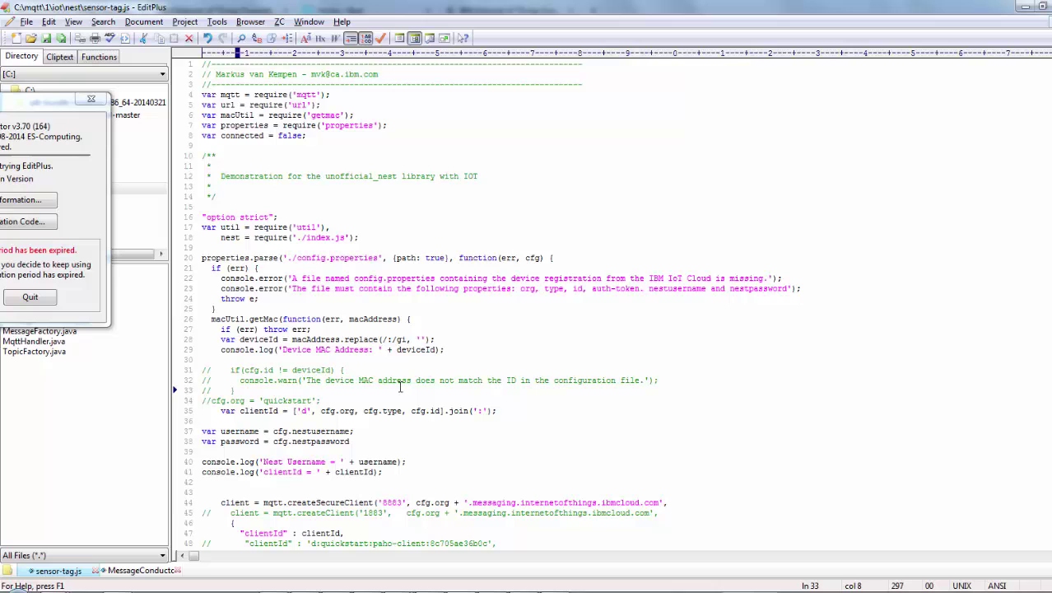
{"action": "left_click", "coordinate": [390, 502]}
{"action": "key", "text": "End"}
{"action": "key", "text": "shift+Home"}
{"action": "key", "text": "Down"}
{"action": "key", "text": "Down"}
{"action": "key", "text": "Down"}
{"action": "key", "text": "Down"}
{"action": "key", "text": "Down"}
{"action": "key", "text": "Down"}
{"action": "key", "text": "Down"}
{"action": "key", "text": "Down"}
{"action": "key", "text": "Down"}
{"action": "key", "text": "Down"}
{"action": "key", "text": "Down"}
{"action": "key", "text": "Down"}
{"action": "key", "text": "Down"}
{"action": "key", "text": "Down"}
{"action": "key", "text": "Down"}
{"action": "key", "text": "Down"}
{"action": "key", "text": "Down"}
{"action": "key", "text": "Down"}
{"action": "key", "text": "Down"}
{"action": "key", "text": "Down"}
{"action": "key", "text": "Down"}
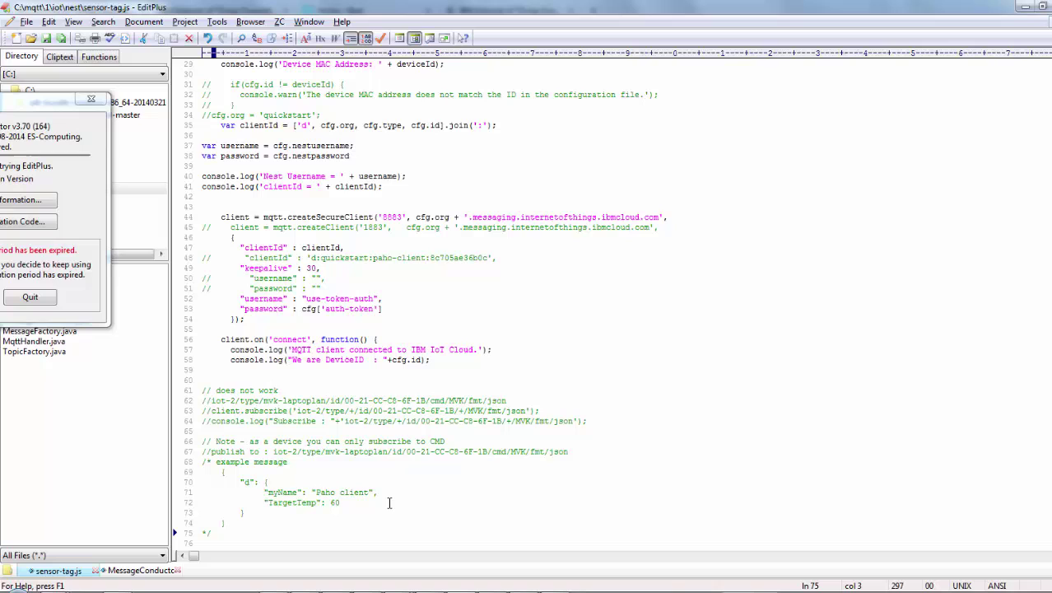
{"action": "left_click", "coordinate": [550, 217]}
{"action": "key", "text": "End"}
{"action": "key", "text": "shift+Home"}
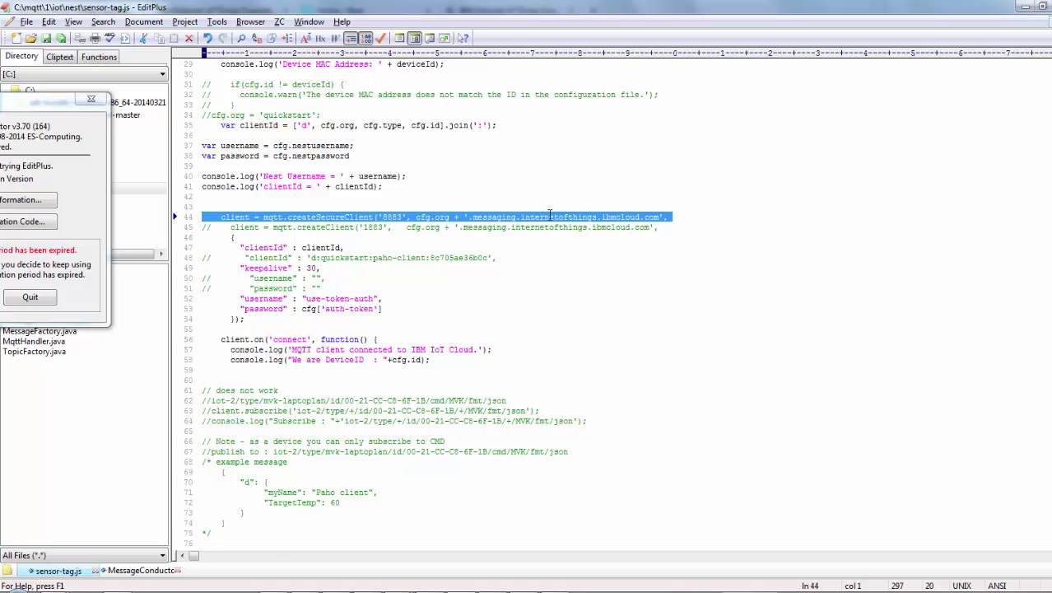
Highlight the myJsonData payload's device name, id and temperature fields, then clear the selection.
{"action": "key", "text": "ctrl+End"}
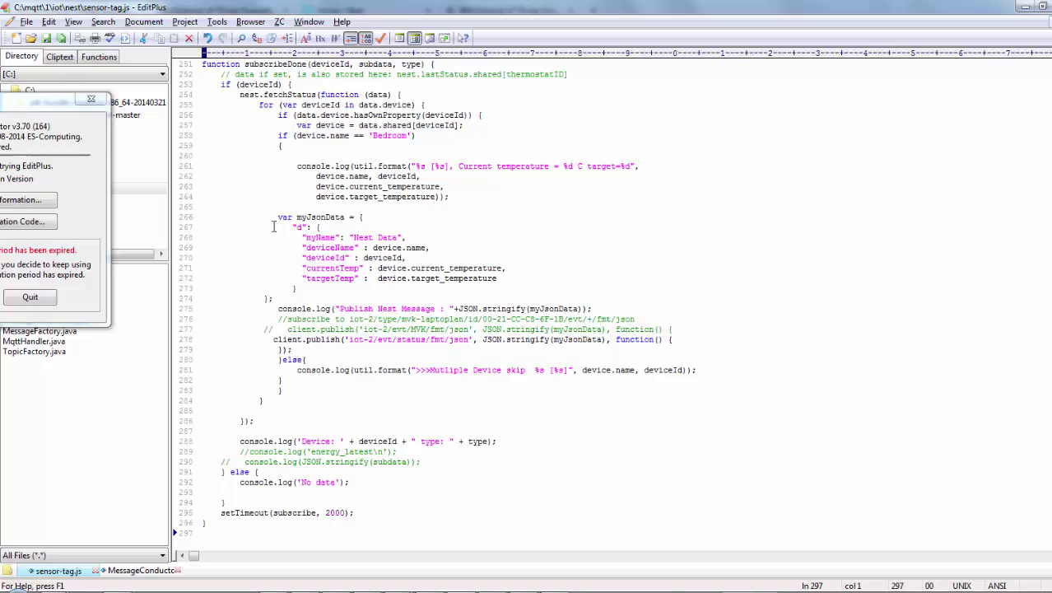
{"action": "left_click_drag", "start_coordinate": [275, 222], "coordinate": [385, 286]}
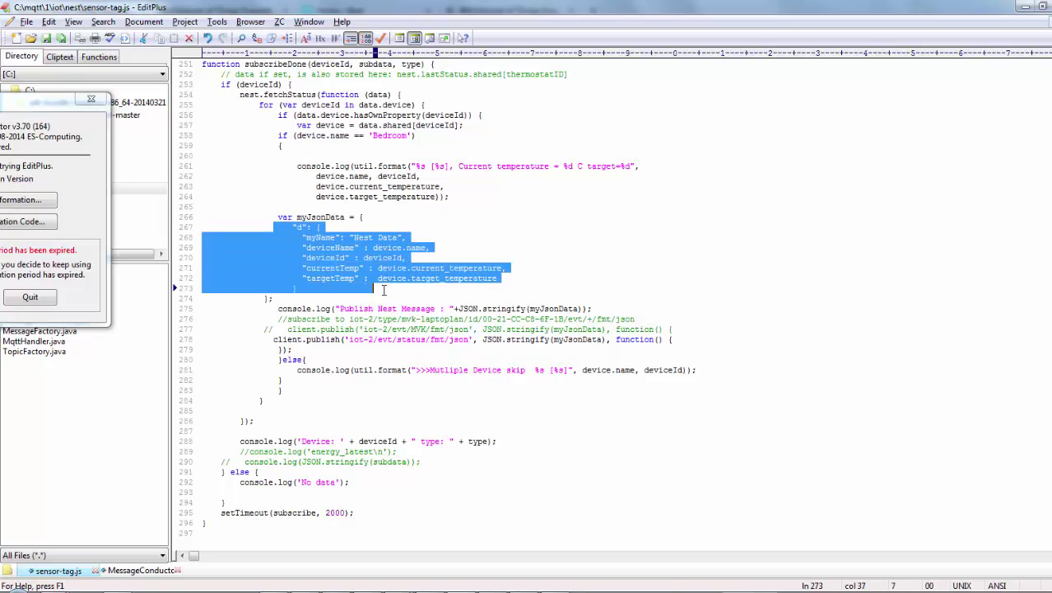
{"action": "left_click", "coordinate": [351, 289]}
{"action": "left_click_drag", "start_coordinate": [289, 298], "coordinate": [213, 209]}
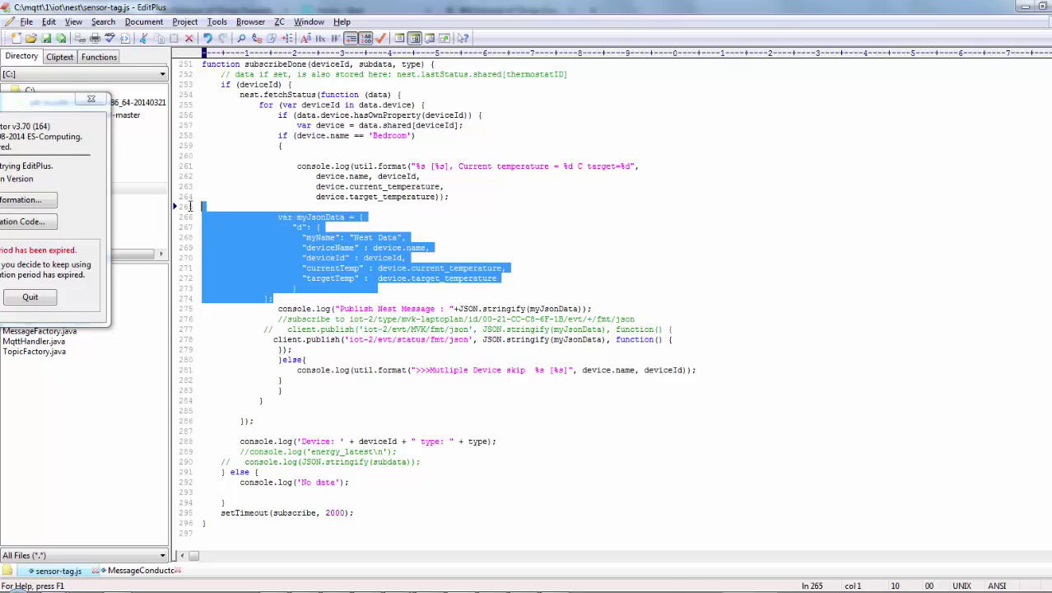
{"action": "left_click", "coordinate": [292, 228]}
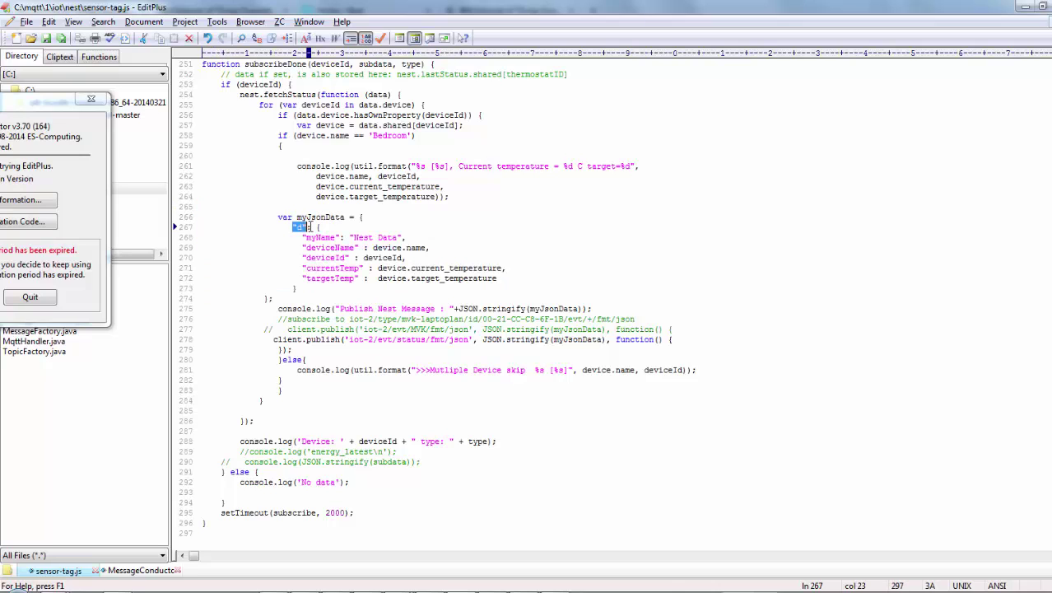
{"action": "left_click_drag", "start_coordinate": [301, 237], "coordinate": [394, 278]}
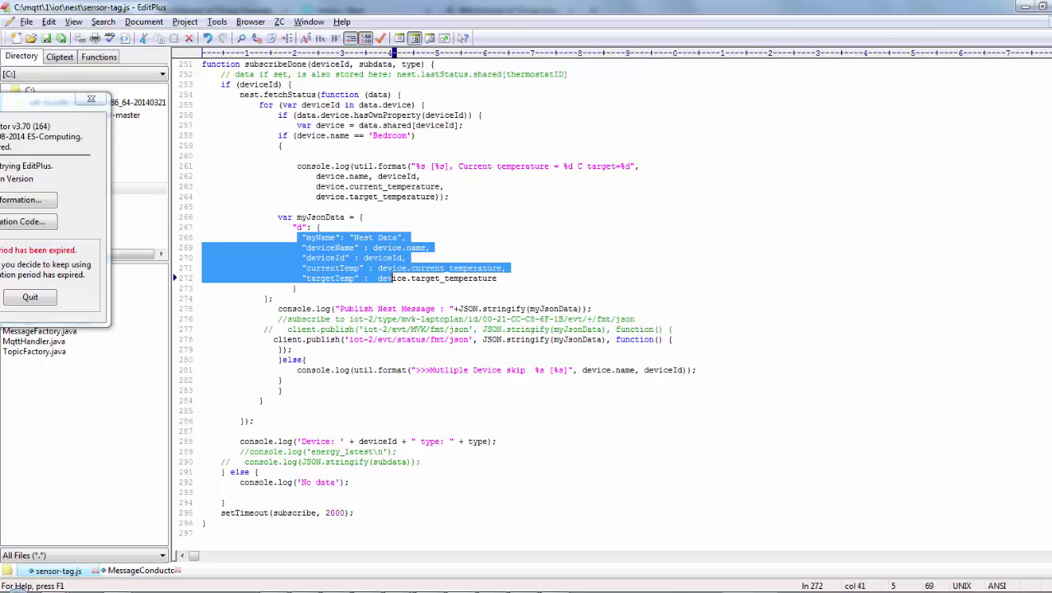
{"action": "left_click", "coordinate": [382, 286]}
Open the IoT Foundation devices dashboard for mvk-laptoplan and place the console output beside it.
{"action": "key", "text": "alt+Tab"}
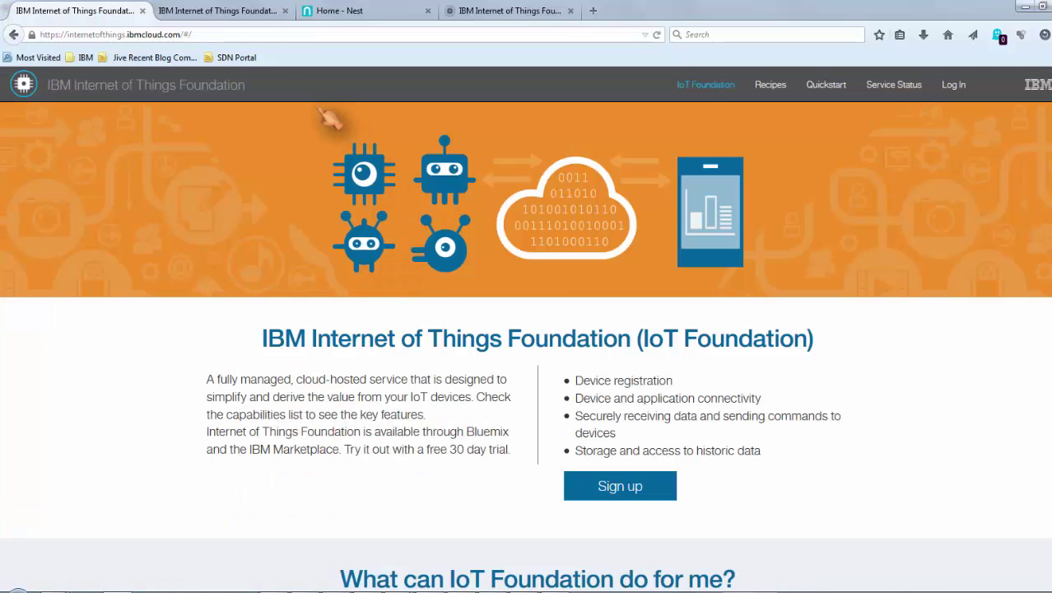
{"action": "left_click", "coordinate": [213, 11]}
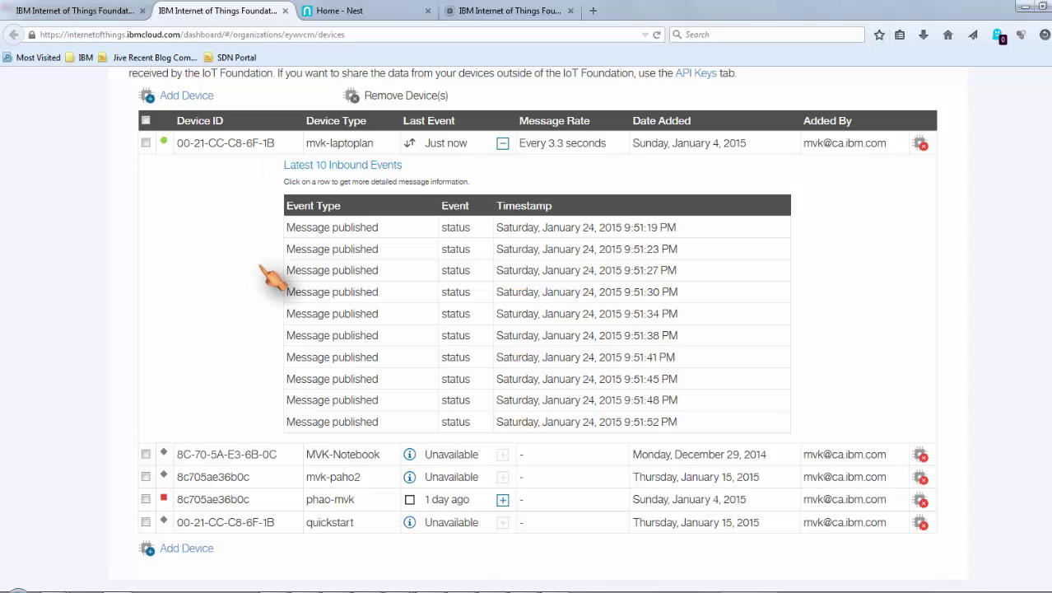
{"action": "left_click_drag", "start_coordinate": [185, 139], "coordinate": [374, 144]}
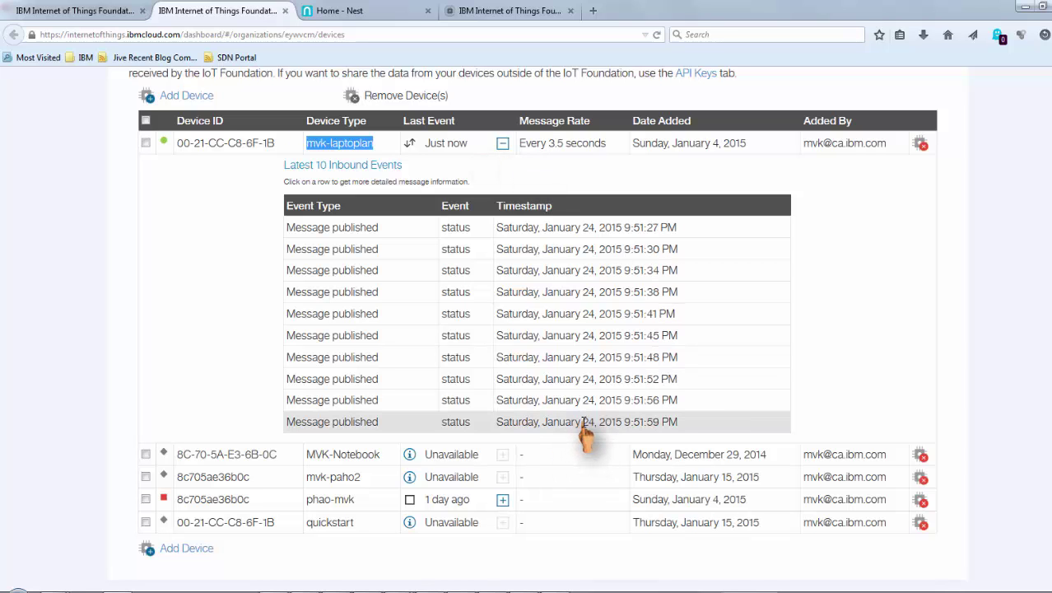
{"action": "key", "text": "alt+Tab"}
{"action": "key", "text": "alt+Tab"}
{"action": "key", "text": "alt+Tab"}
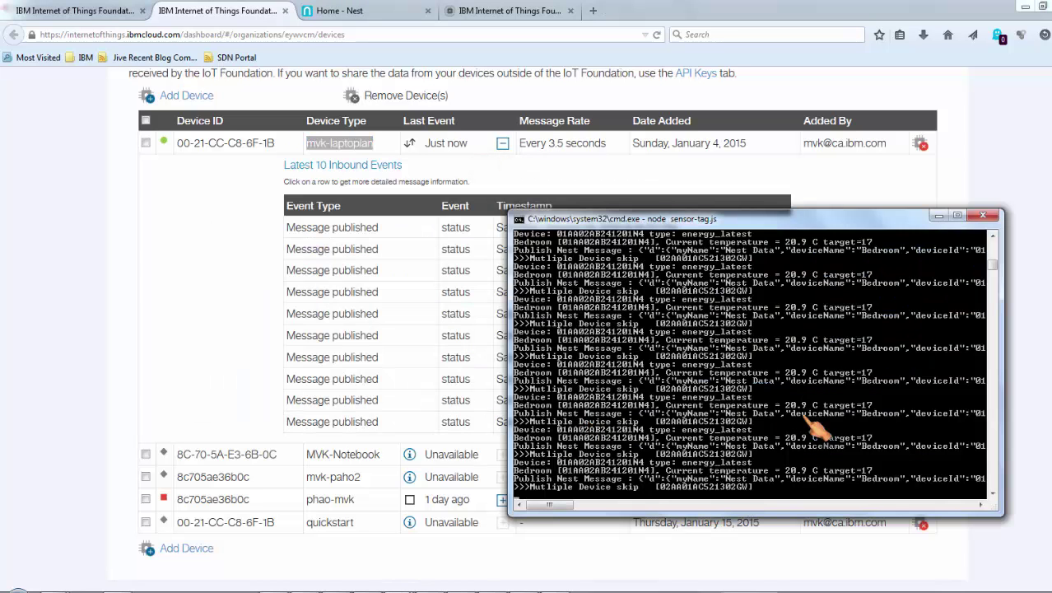
{"action": "left_click_drag", "start_coordinate": [841, 216], "coordinate": [918, 127]}
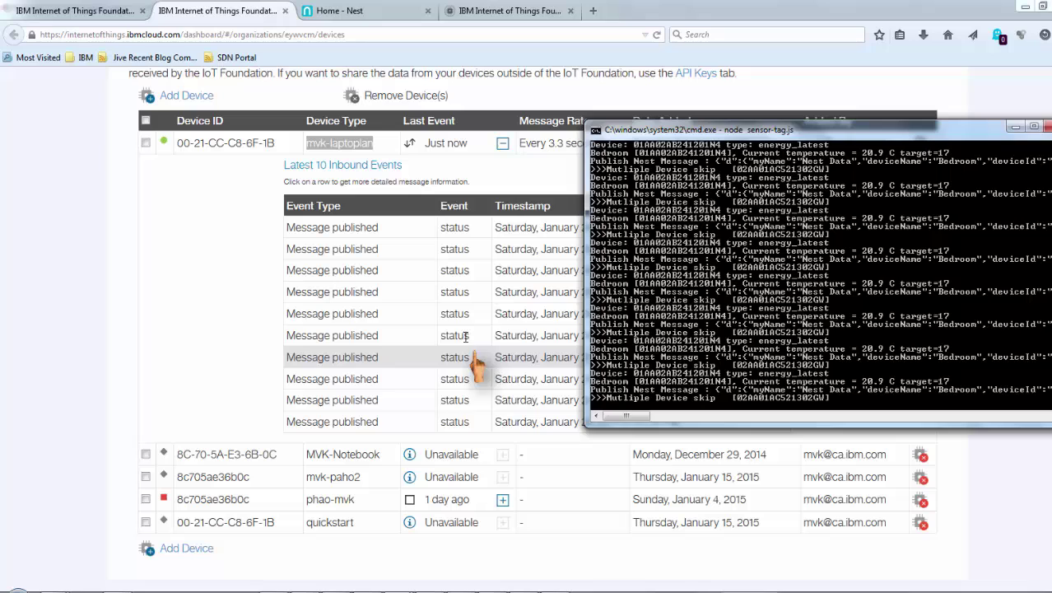
View a published event's JSON payload, select its text, and close the dialog.
{"action": "left_click", "coordinate": [349, 427]}
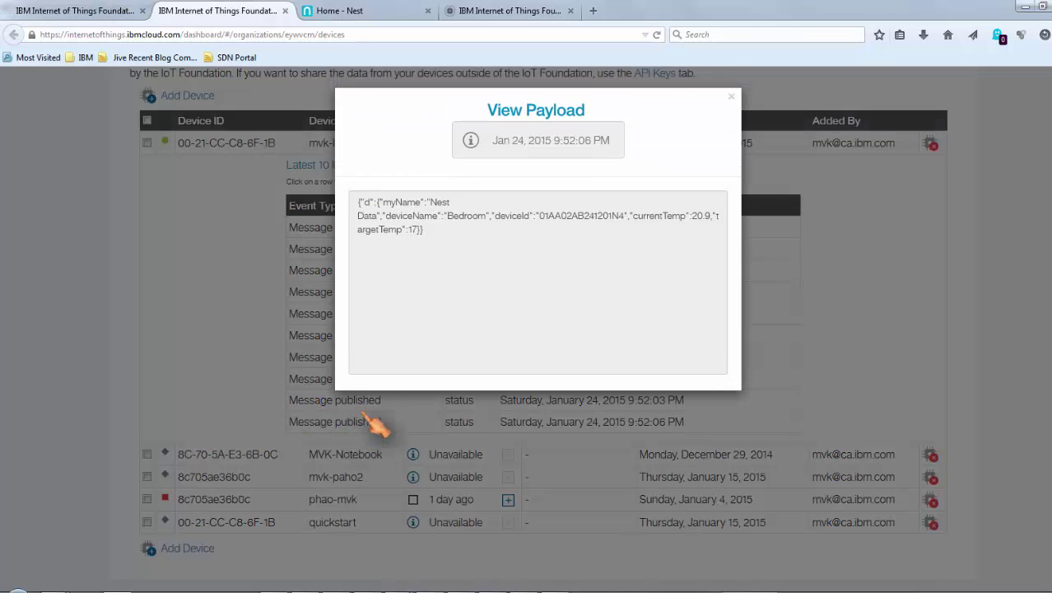
{"action": "key", "text": "alt"}
{"action": "left_click_drag", "start_coordinate": [360, 240], "coordinate": [359, 204]}
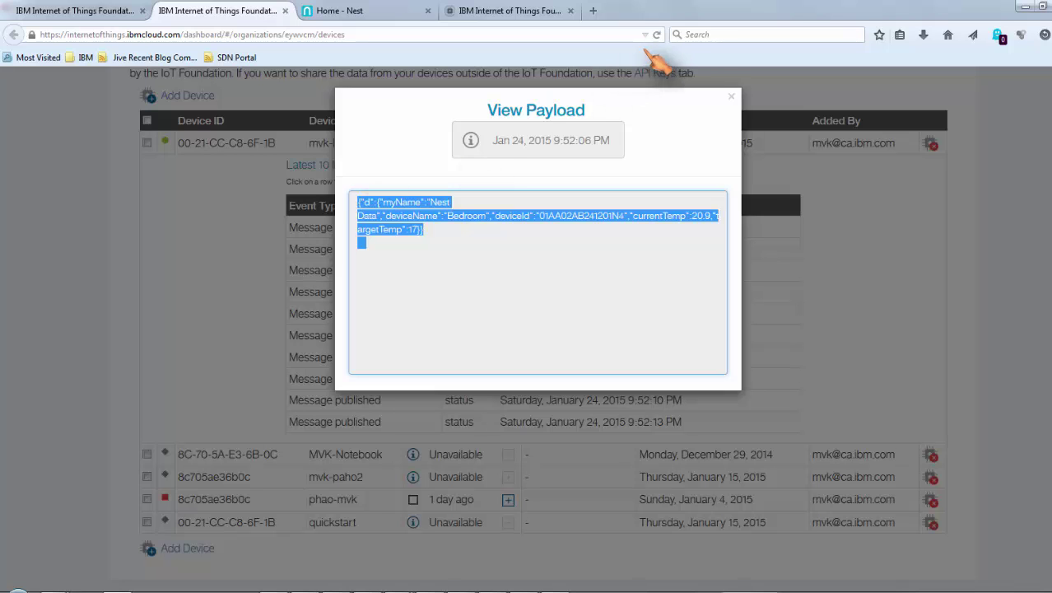
{"action": "left_click", "coordinate": [730, 97]}
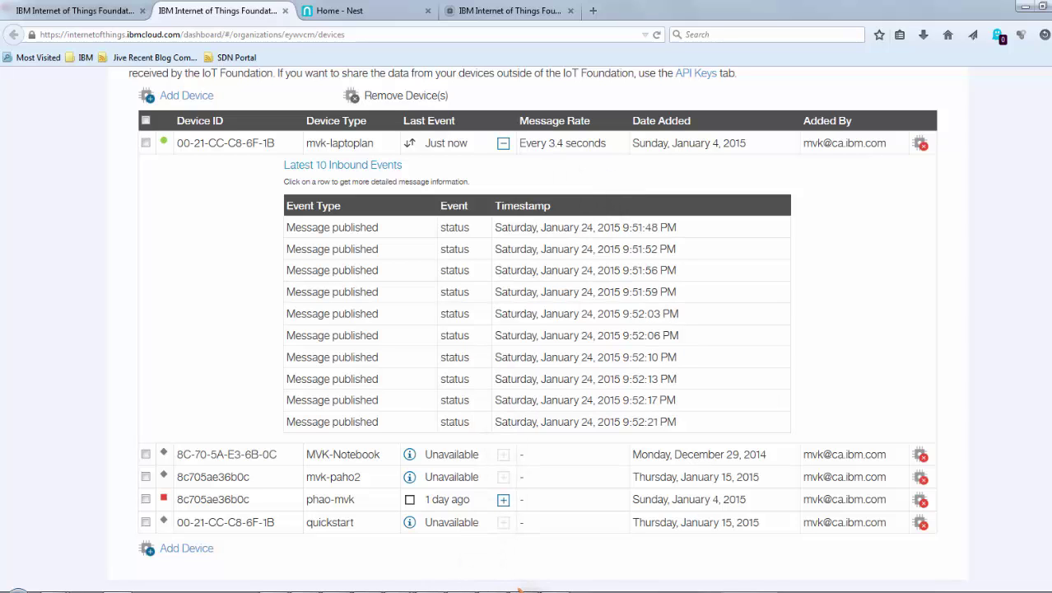
Return to the presentation and show slide 7 on using an mqtt client to subscribe or publish.
{"action": "key", "text": "alt+Tab"}
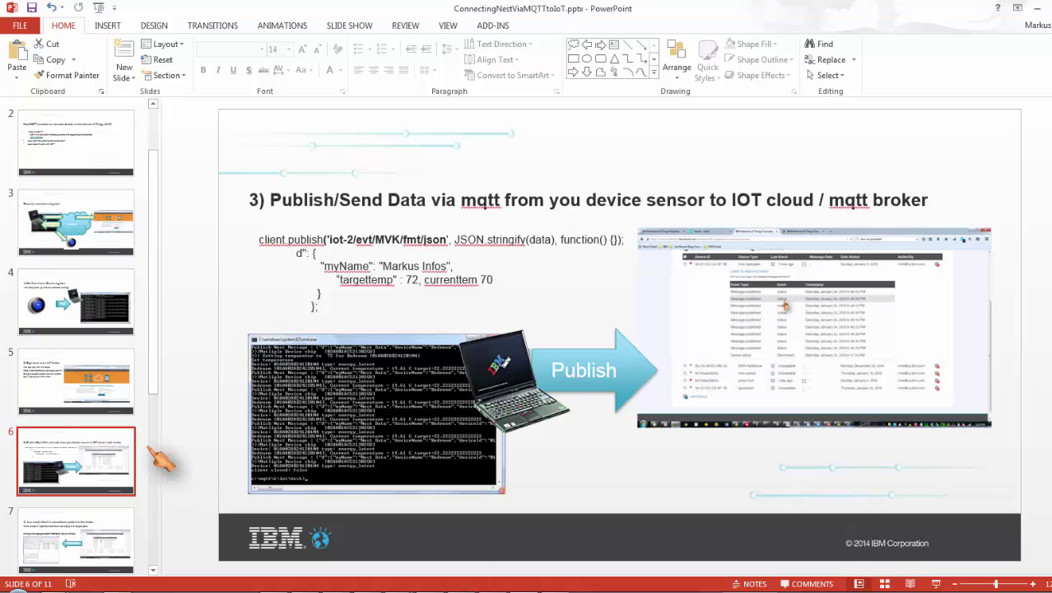
{"action": "left_click_drag", "start_coordinate": [153, 376], "coordinate": [158, 478]}
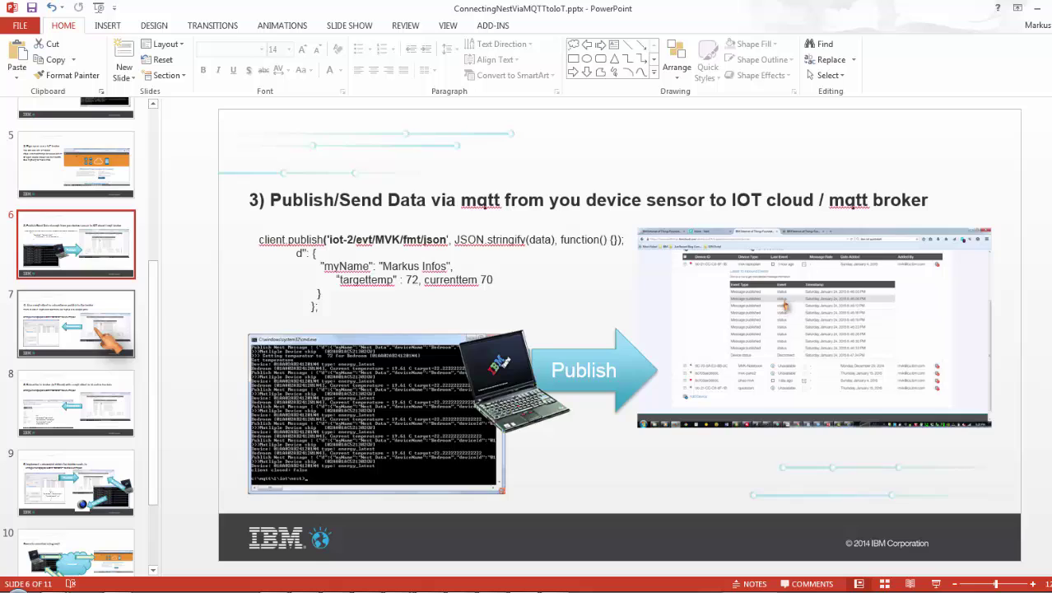
{"action": "left_click", "coordinate": [109, 339]}
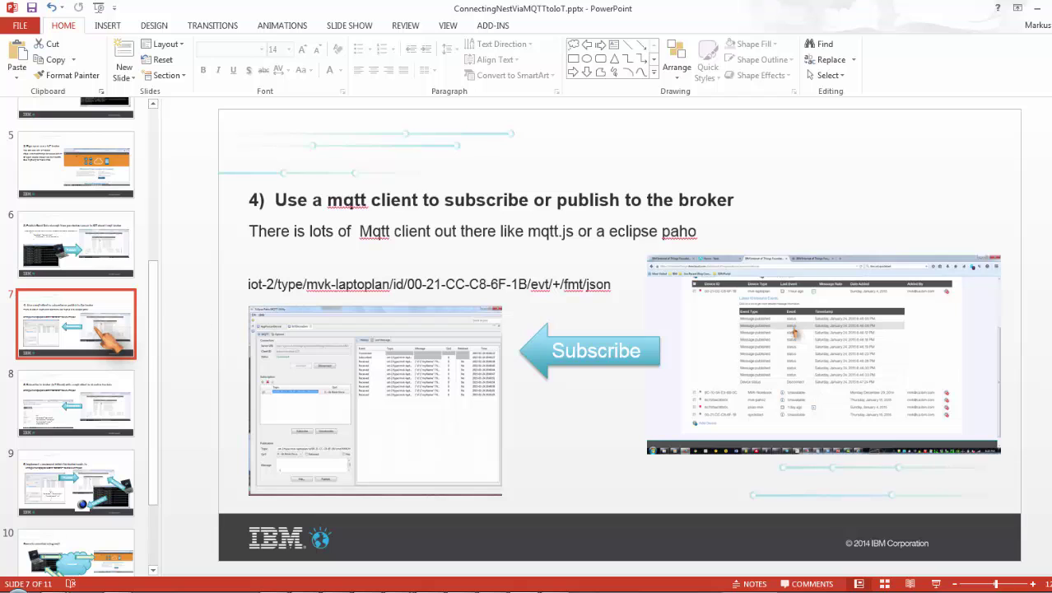
{"action": "mouse_move", "coordinate": [430, 591]}
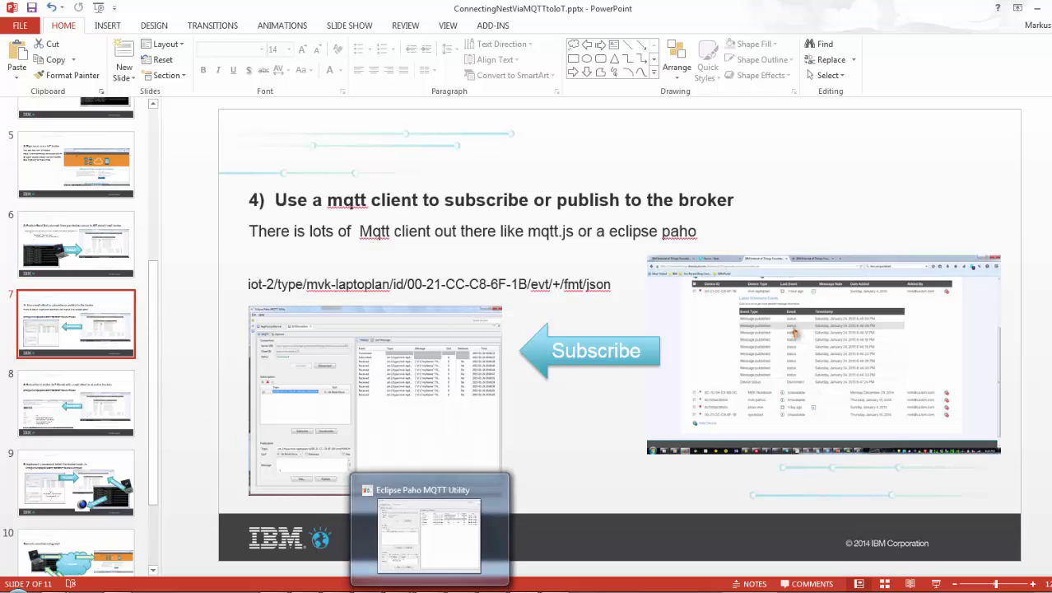
Disconnect the Paho client, maximize its window and clear the message history.
{"action": "left_click", "coordinate": [444, 563]}
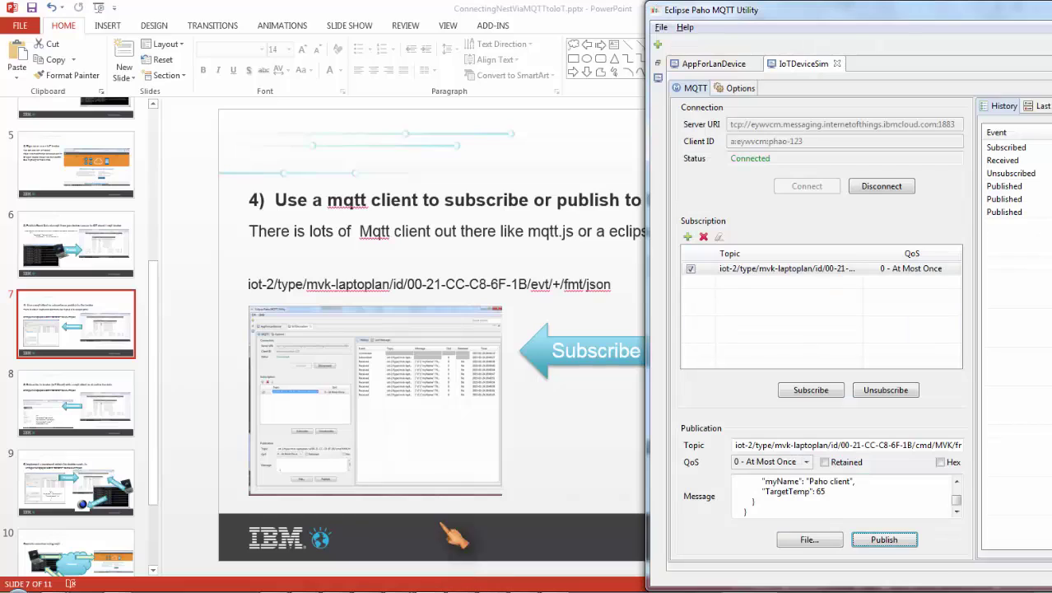
{"action": "left_click", "coordinate": [894, 185]}
{"action": "double_click", "coordinate": [924, 12]}
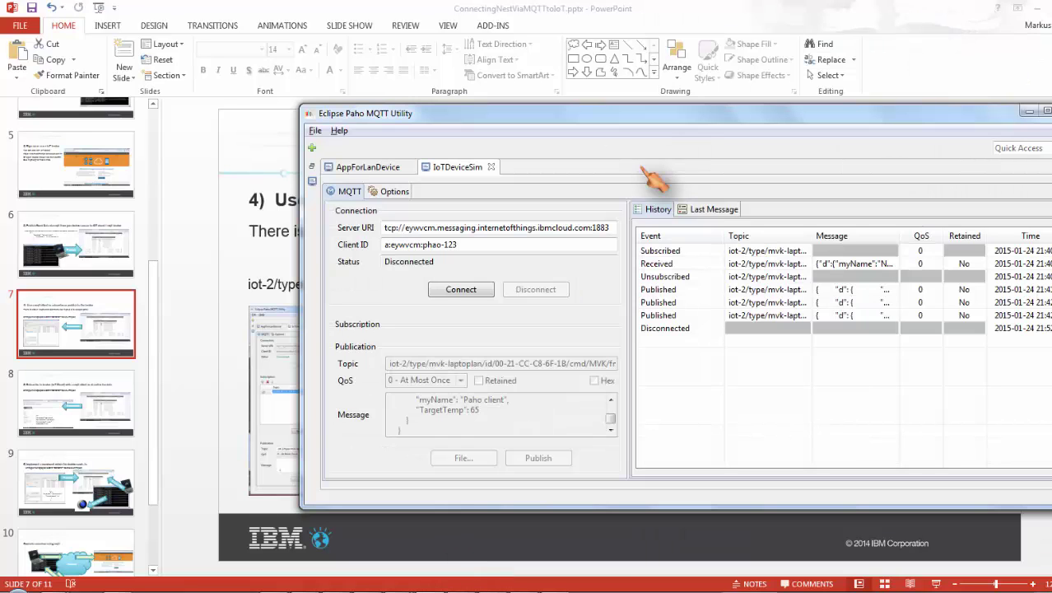
{"action": "left_click_drag", "start_coordinate": [706, 107], "coordinate": [704, 89]}
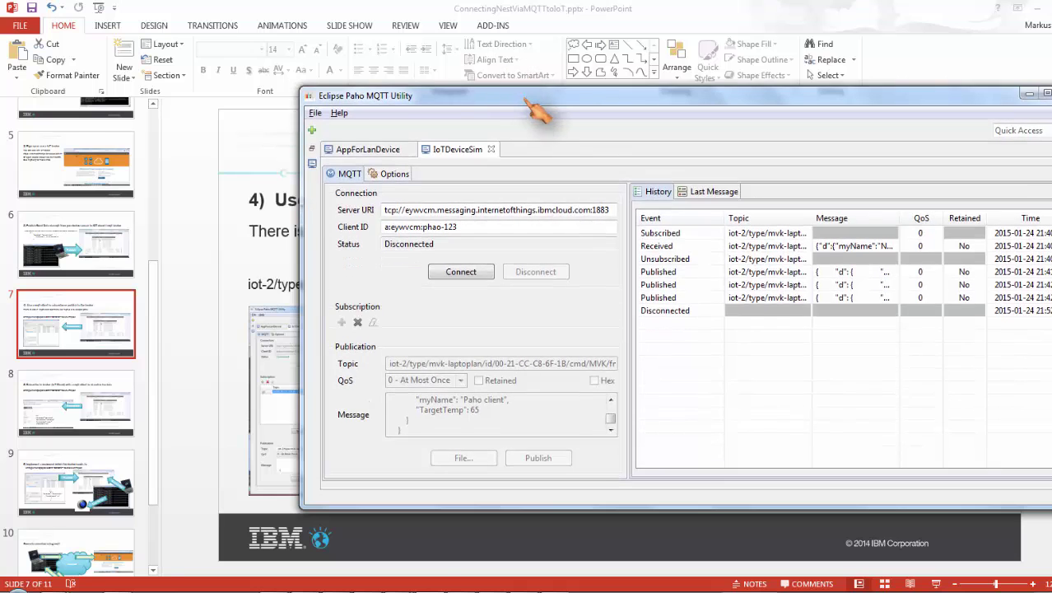
{"action": "double_click", "coordinate": [517, 95]}
{"action": "right_click", "coordinate": [523, 241]}
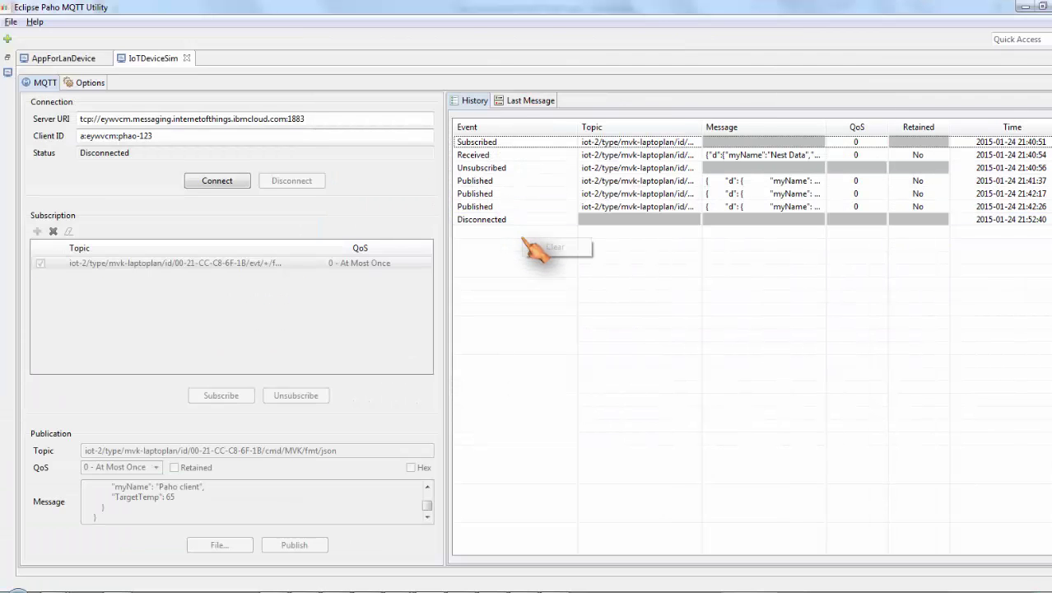
{"action": "left_click", "coordinate": [574, 249]}
Reconnect to the IoT Foundation broker and subscribe to the mvk-laptoplan event topic.
{"action": "left_click_drag", "start_coordinate": [175, 118], "coordinate": [297, 119]}
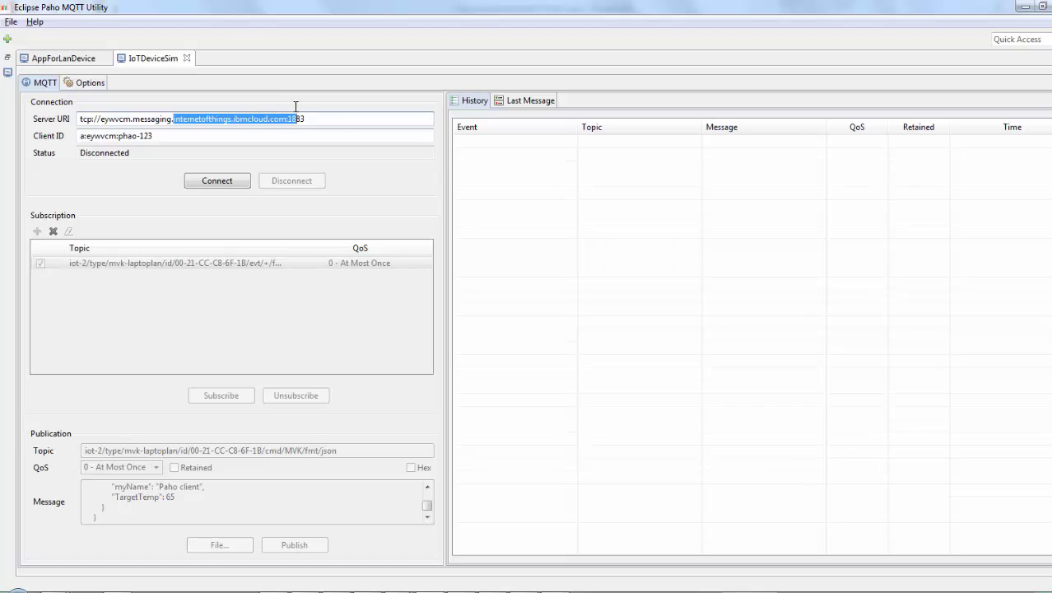
{"action": "left_click", "coordinate": [222, 181]}
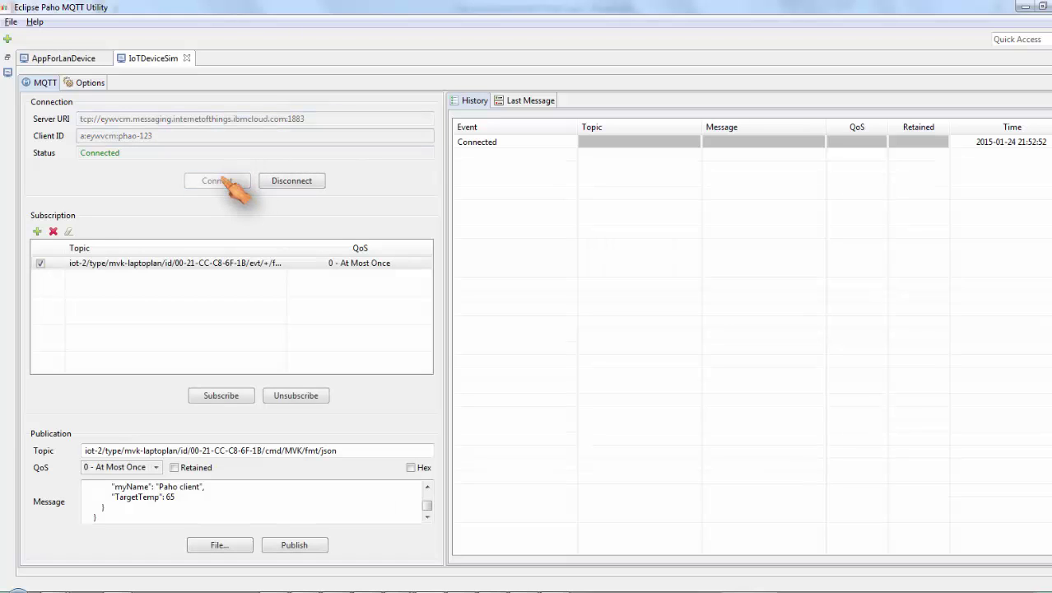
{"action": "left_click", "coordinate": [221, 396]}
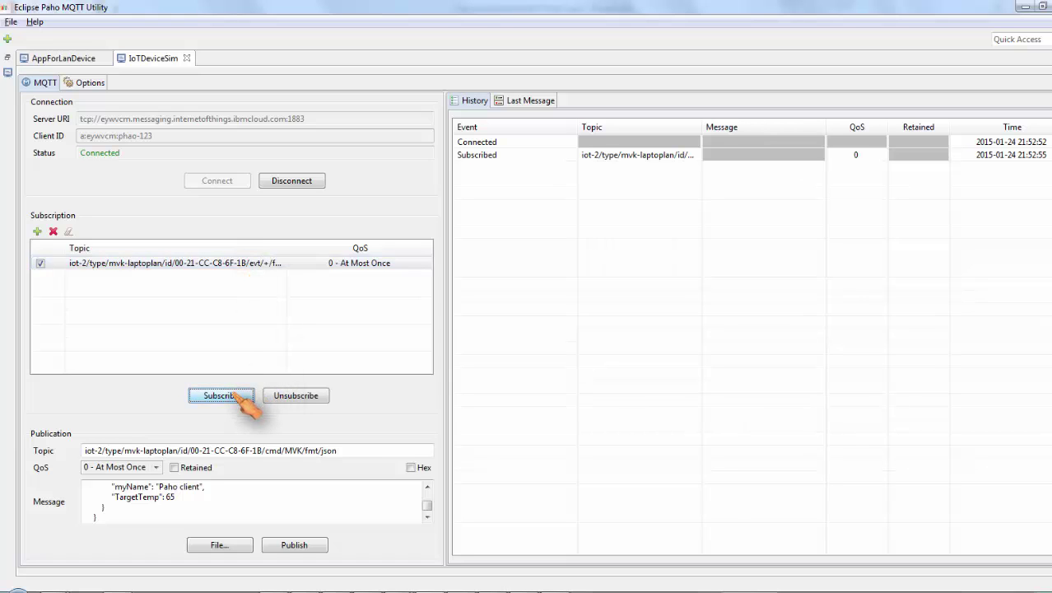
{"action": "left_click", "coordinate": [428, 589]}
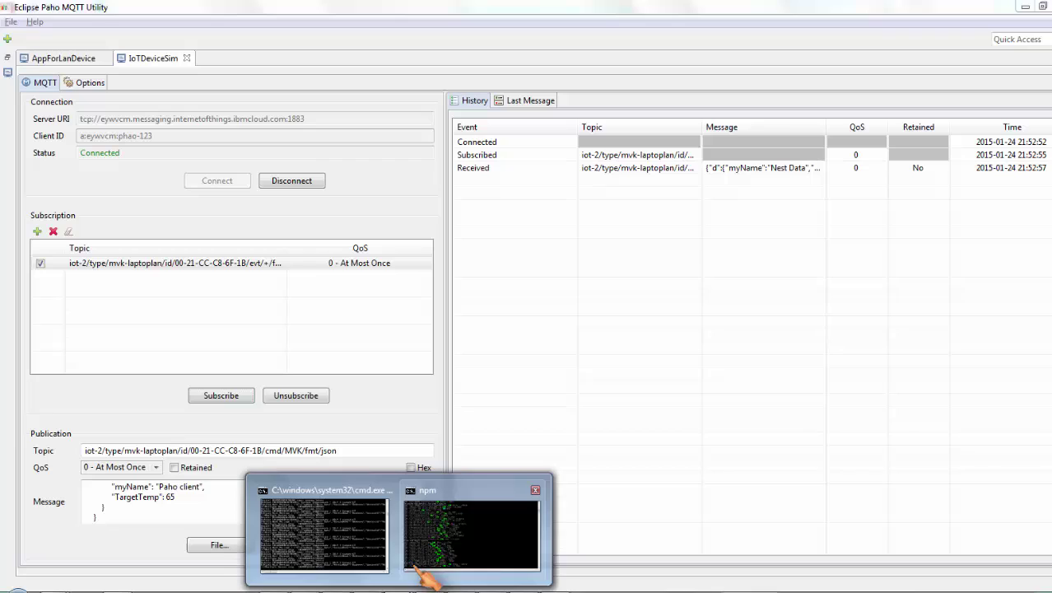
Move the sensor-tag.js console aside while Nest Data messages stream in, then restore Paho's window.
{"action": "left_click", "coordinate": [354, 547]}
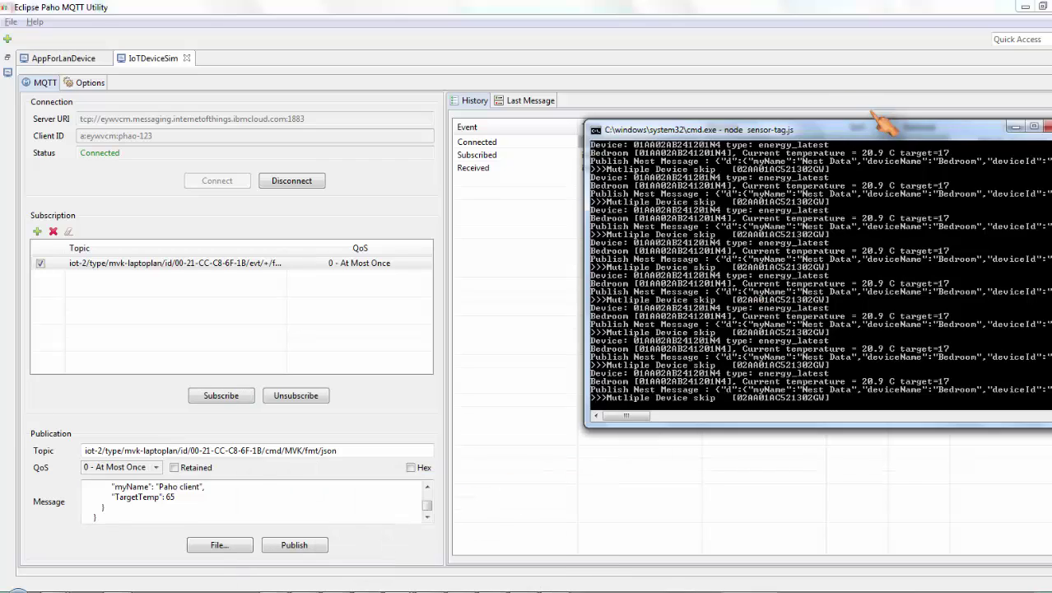
{"action": "left_click_drag", "start_coordinate": [880, 125], "coordinate": [922, 216]}
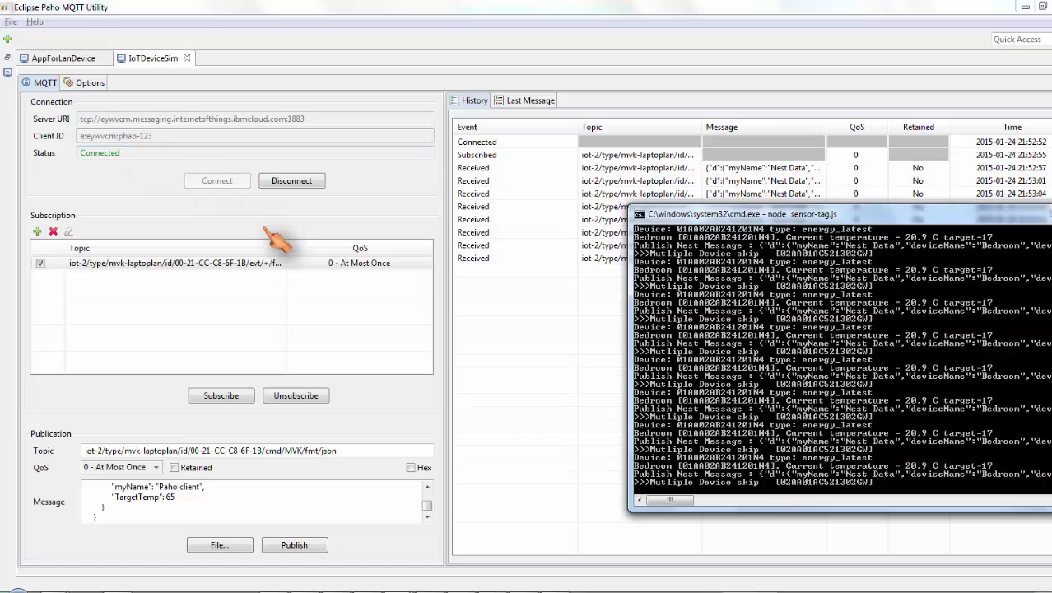
{"action": "left_click", "coordinate": [502, 11]}
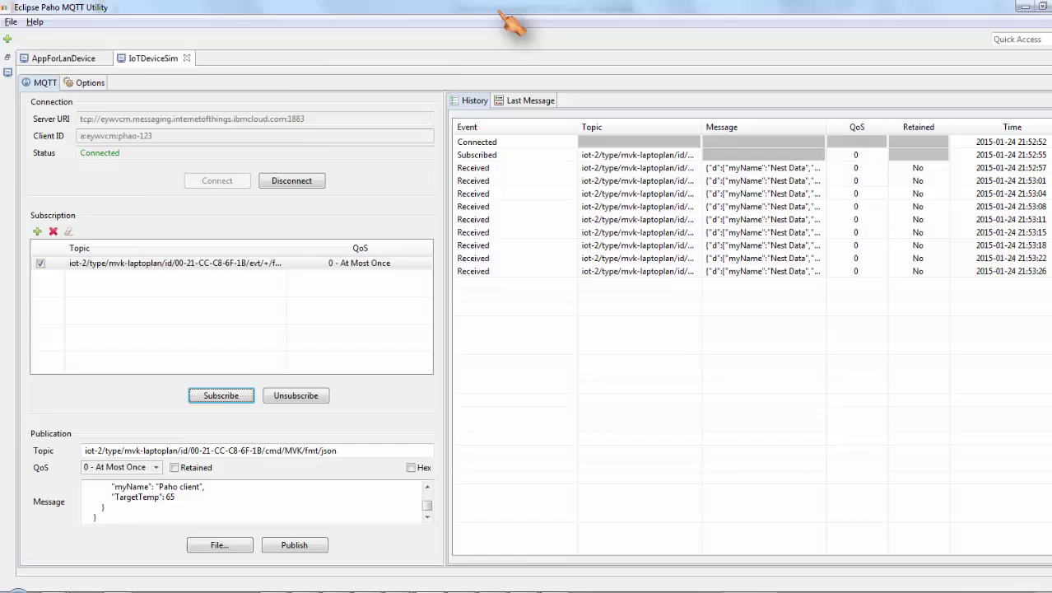
{"action": "double_click", "coordinate": [502, 11]}
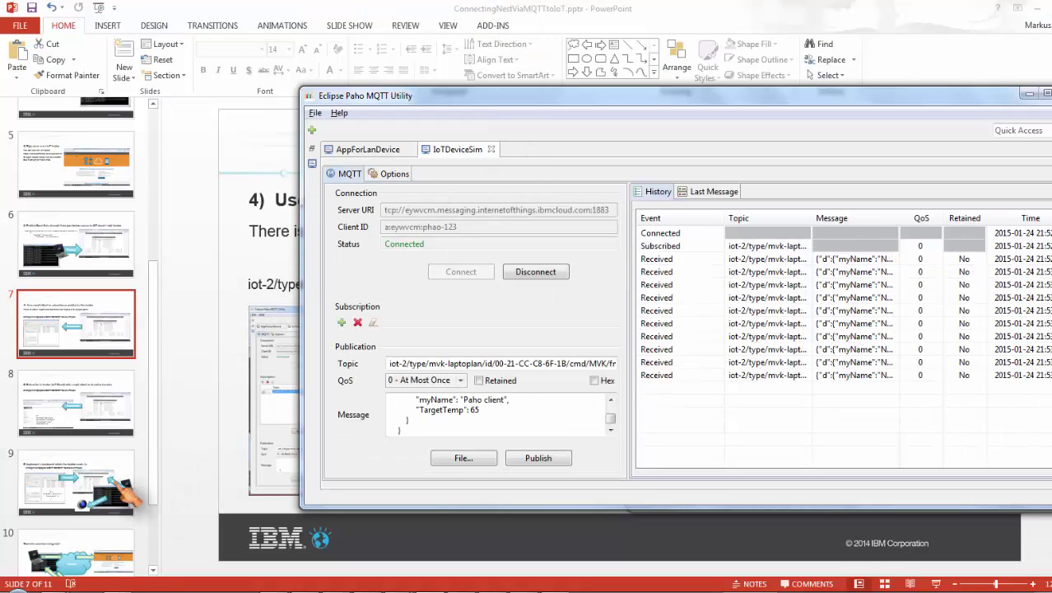
Show slide 8 on subscribing, then open the localhost:7000 dashboard charting targetTemp and currentTemp.
{"action": "left_click", "coordinate": [99, 403]}
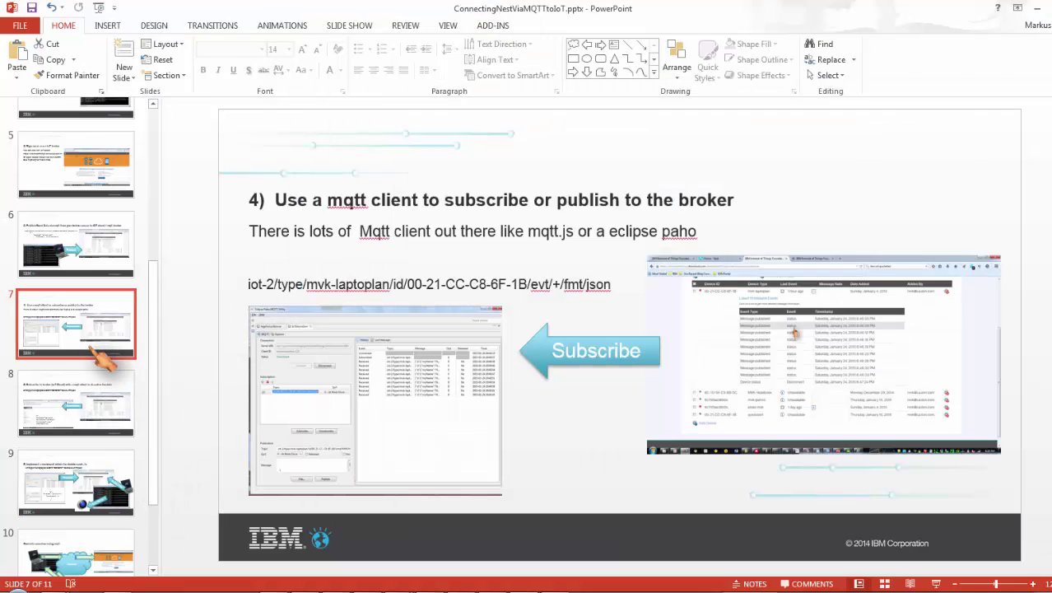
{"action": "left_click", "coordinate": [98, 403]}
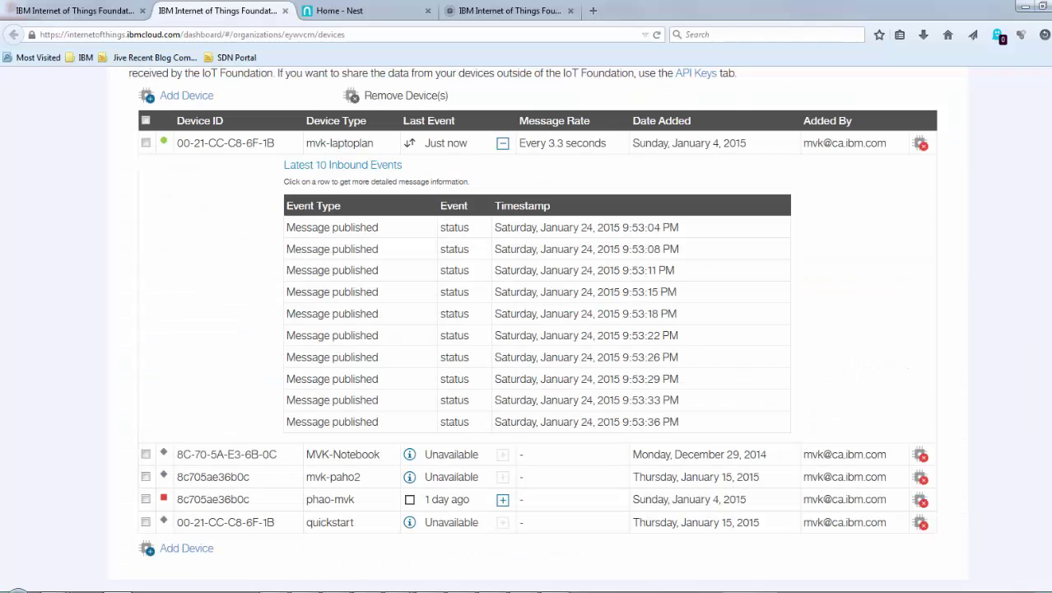
{"action": "left_click", "coordinate": [201, 586]}
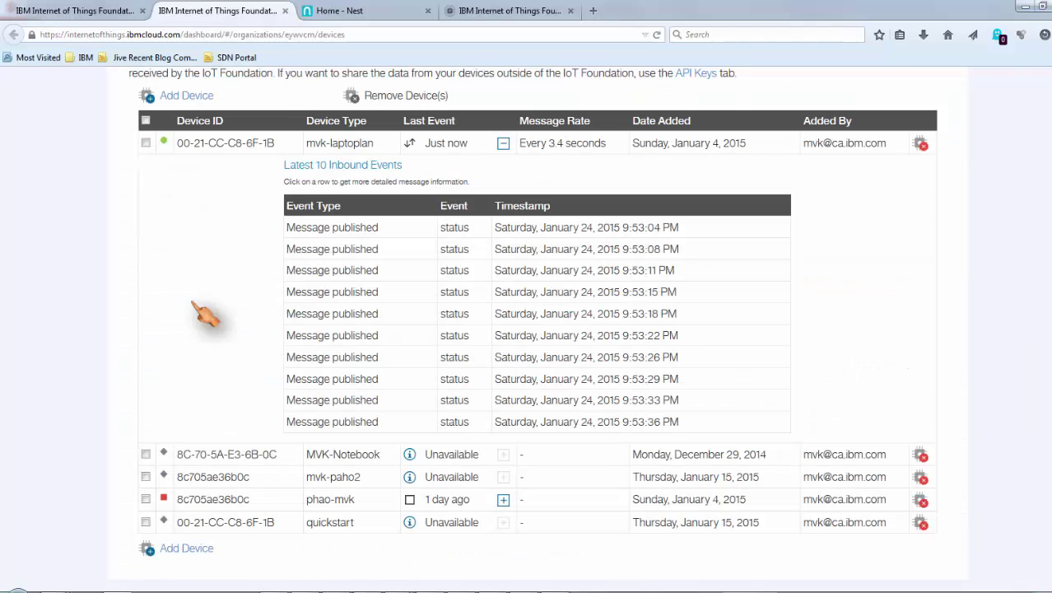
{"action": "left_click", "coordinate": [511, 12]}
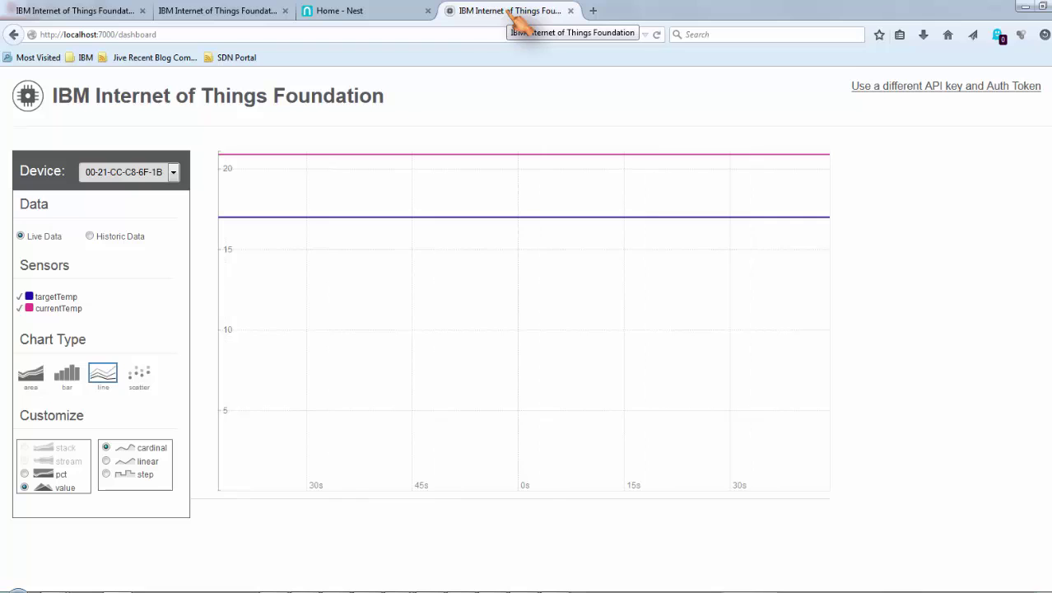
Reselect device 00-21-CC-C8-6F-1B in the dashboard chart and bring the node console alongside.
{"action": "left_click", "coordinate": [148, 172]}
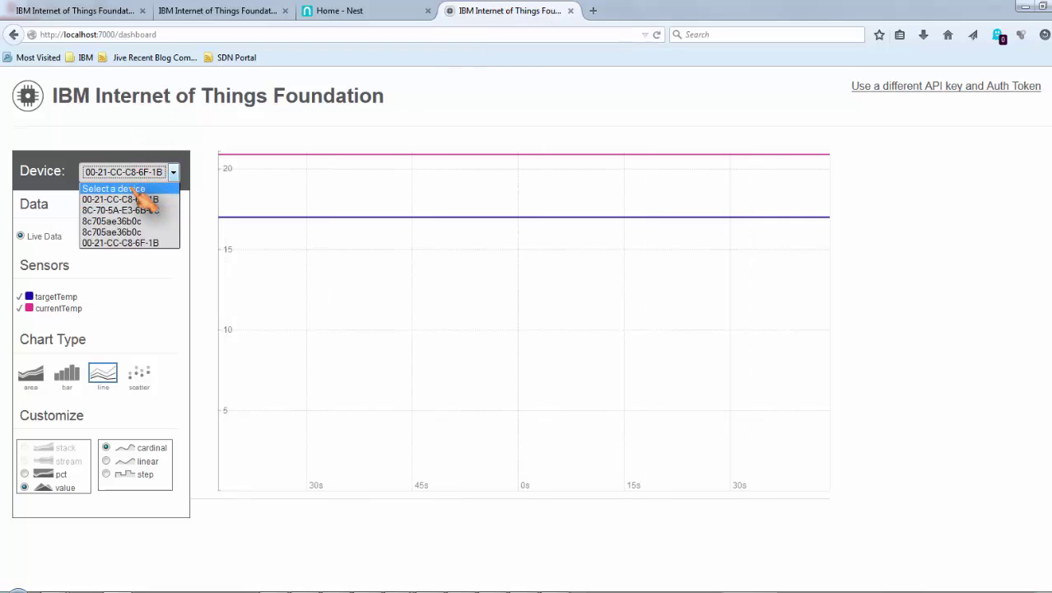
{"action": "left_click", "coordinate": [142, 189]}
{"action": "left_click", "coordinate": [142, 172]}
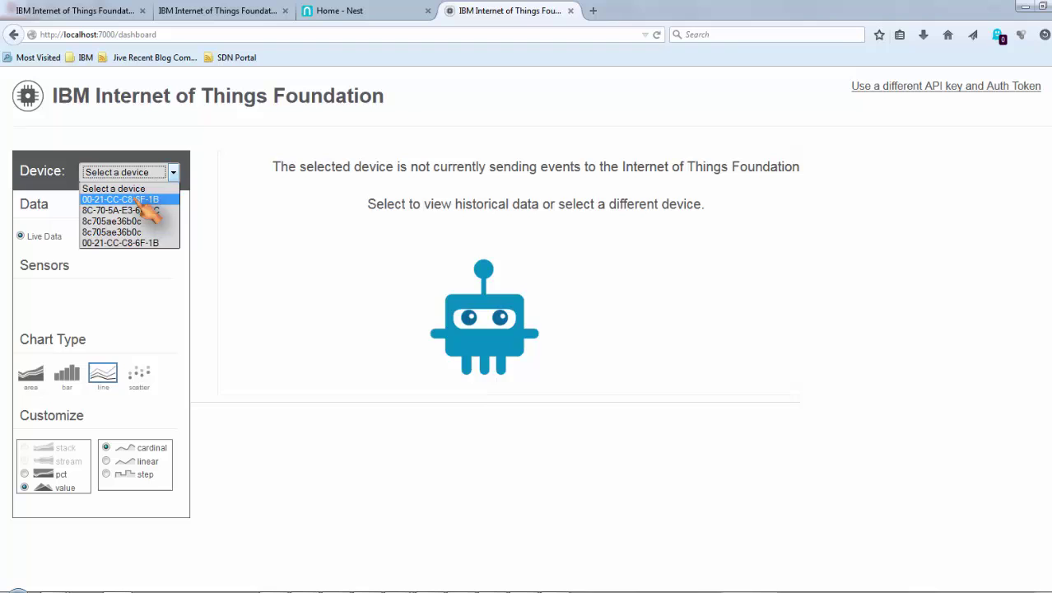
{"action": "left_click", "coordinate": [146, 200]}
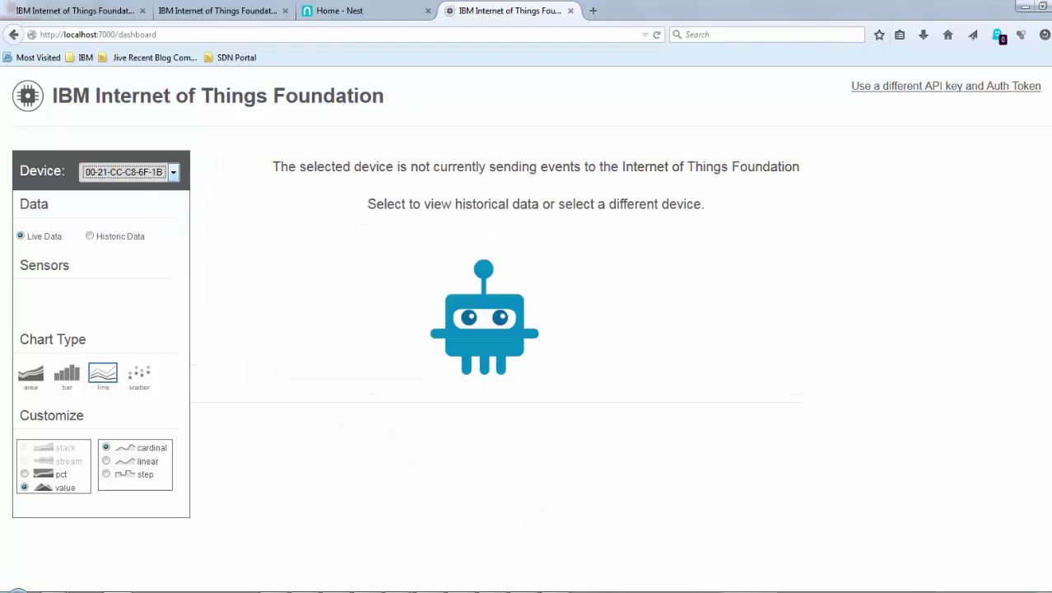
{"action": "mouse_move", "coordinate": [415, 586]}
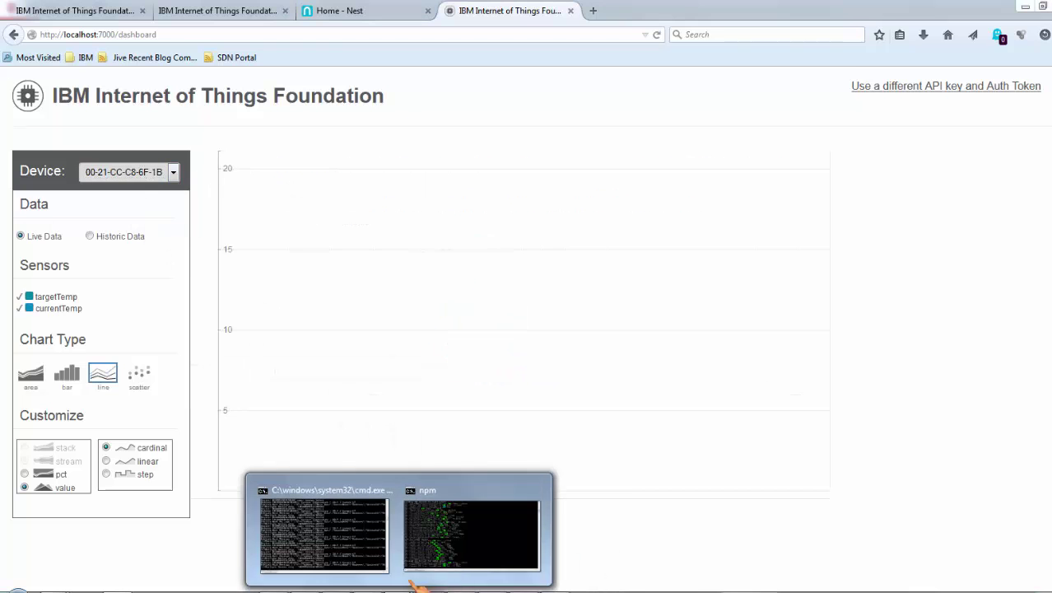
{"action": "left_click", "coordinate": [387, 553]}
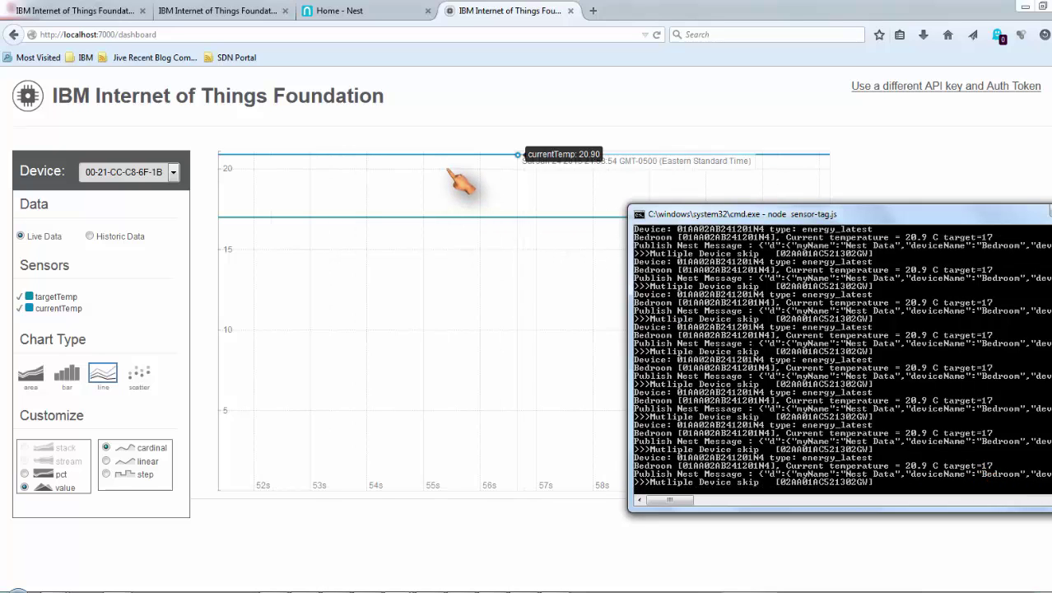
Raise the Bedroom Nest thermostat setting from 17 to 19 degrees.
{"action": "left_click", "coordinate": [376, 12]}
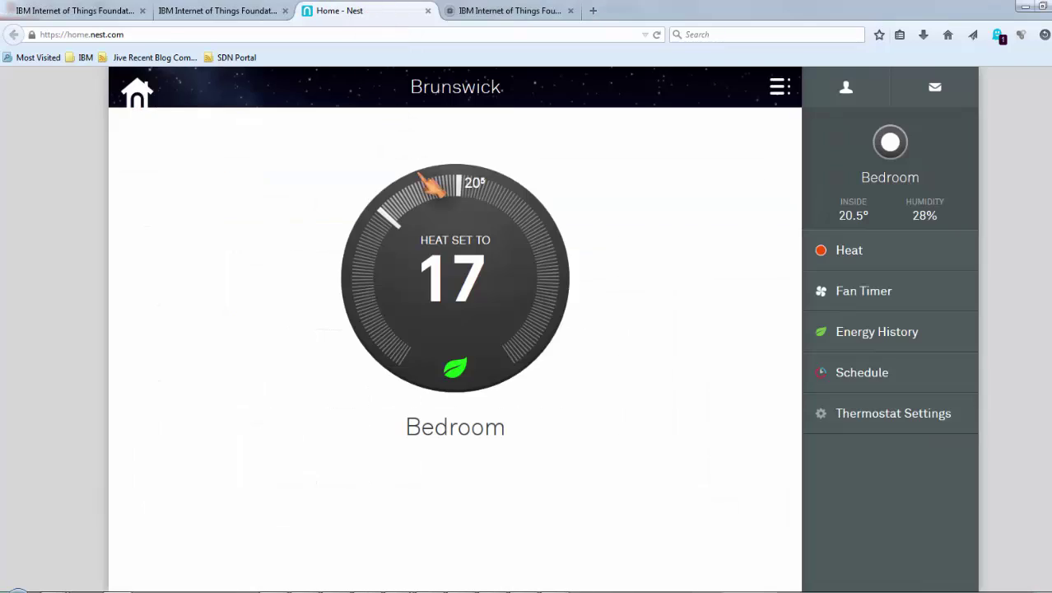
{"action": "mouse_move", "coordinate": [456, 322]}
{"action": "left_click", "coordinate": [455, 221]}
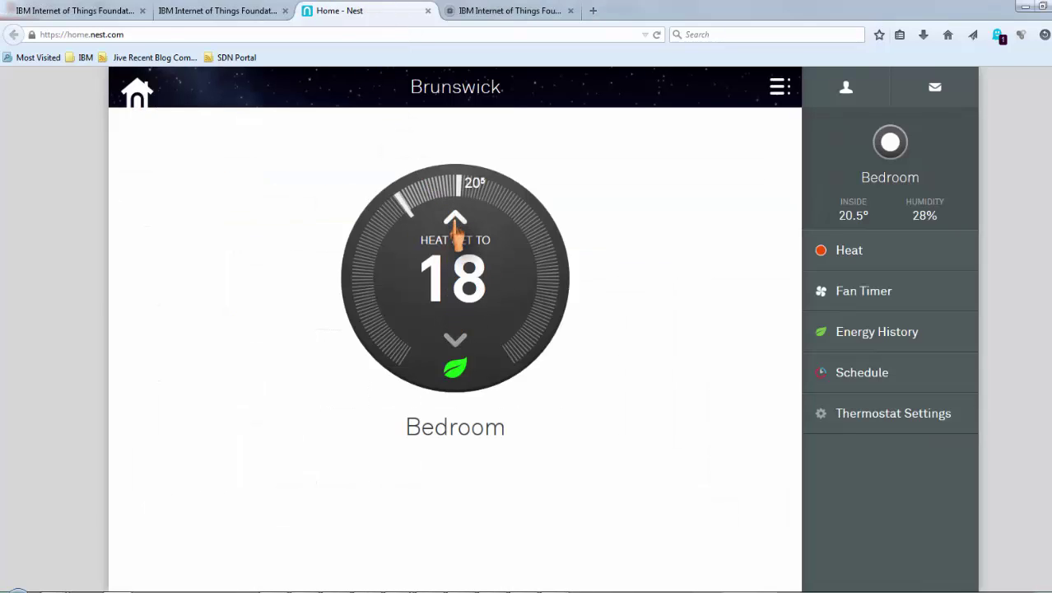
{"action": "left_click", "coordinate": [455, 220]}
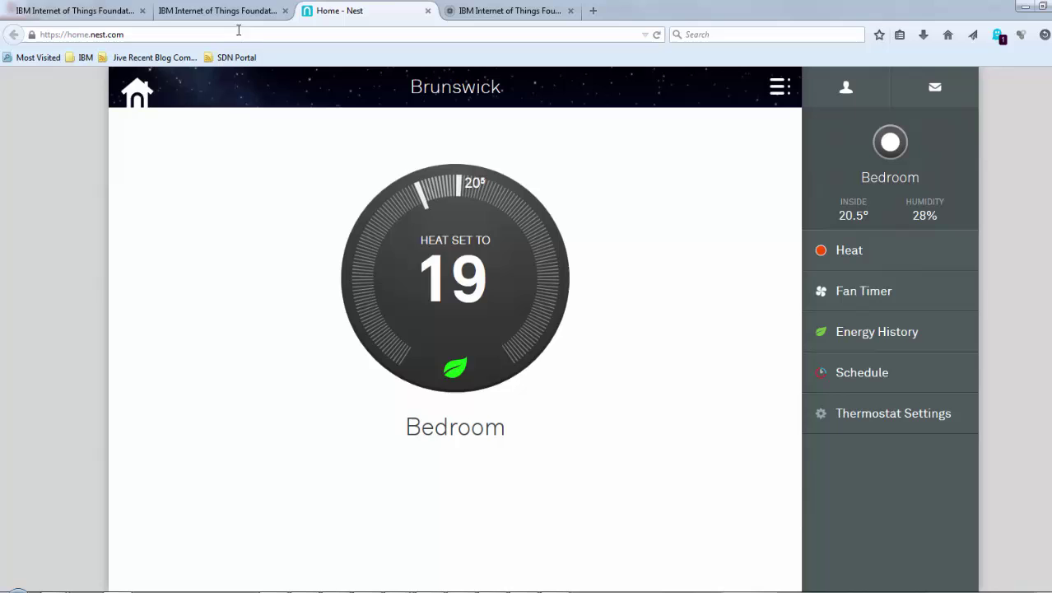
Check the dashboard's targetTemp climbing to 19.00, then return to PowerPoint.
{"action": "left_click", "coordinate": [502, 13]}
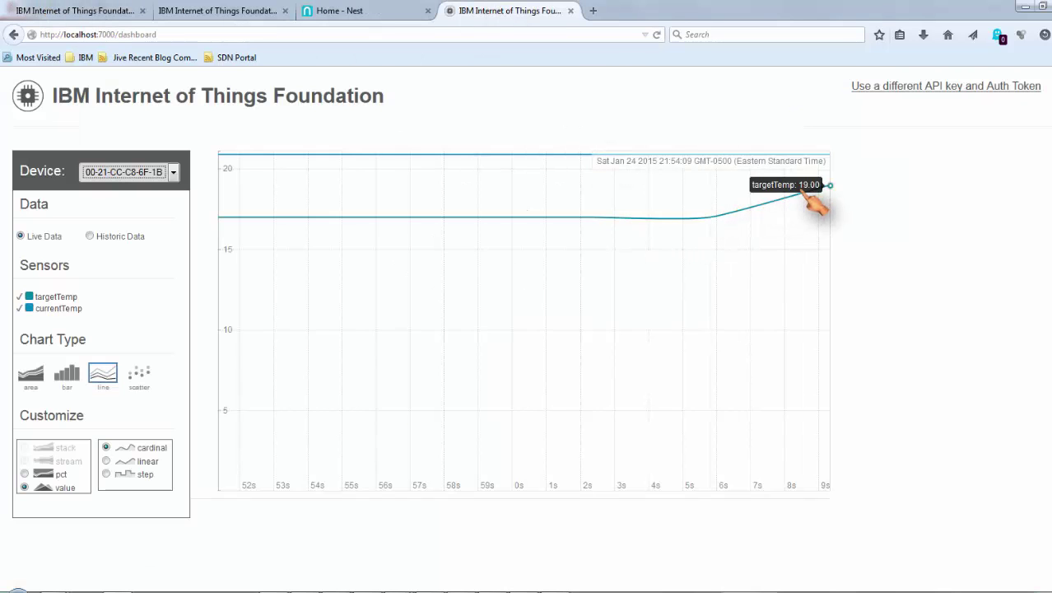
{"action": "mouse_move", "coordinate": [827, 185]}
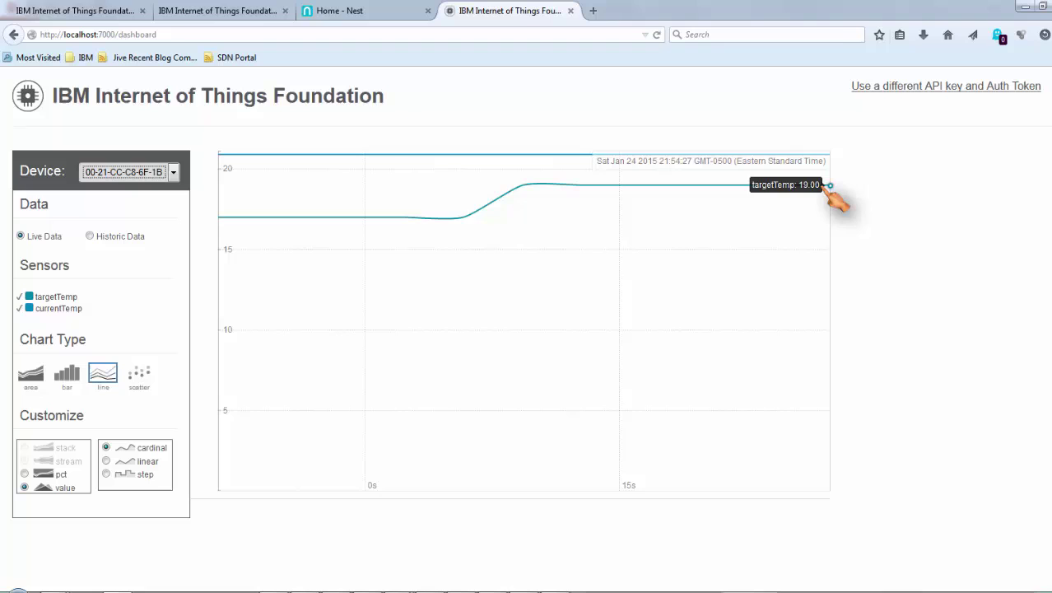
{"action": "key", "text": "alt+Tab"}
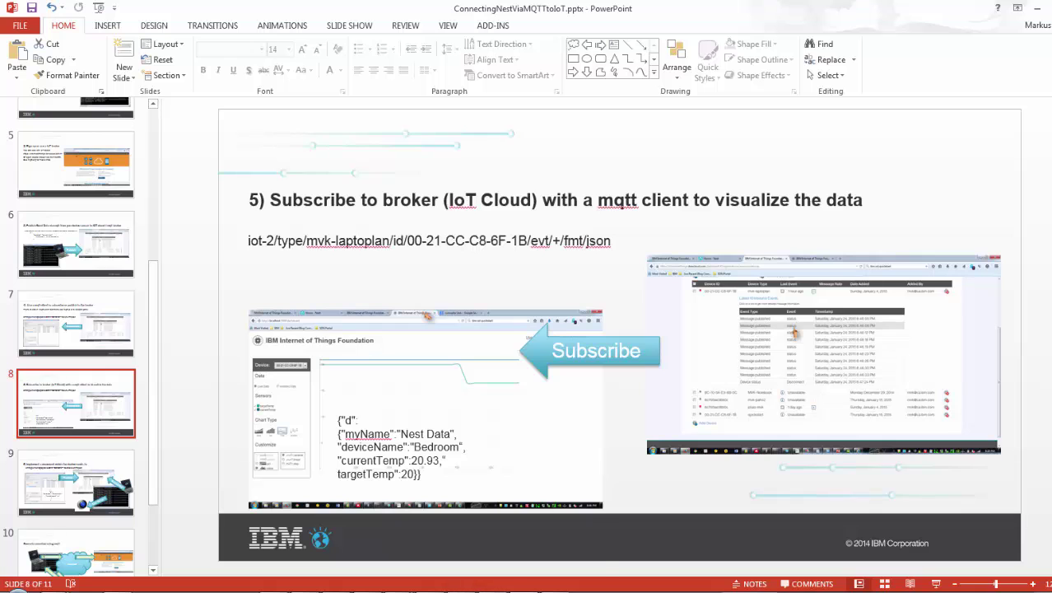
Show slide 9, '6) Implement a command which the device reacts to'.
{"action": "left_click", "coordinate": [87, 497]}
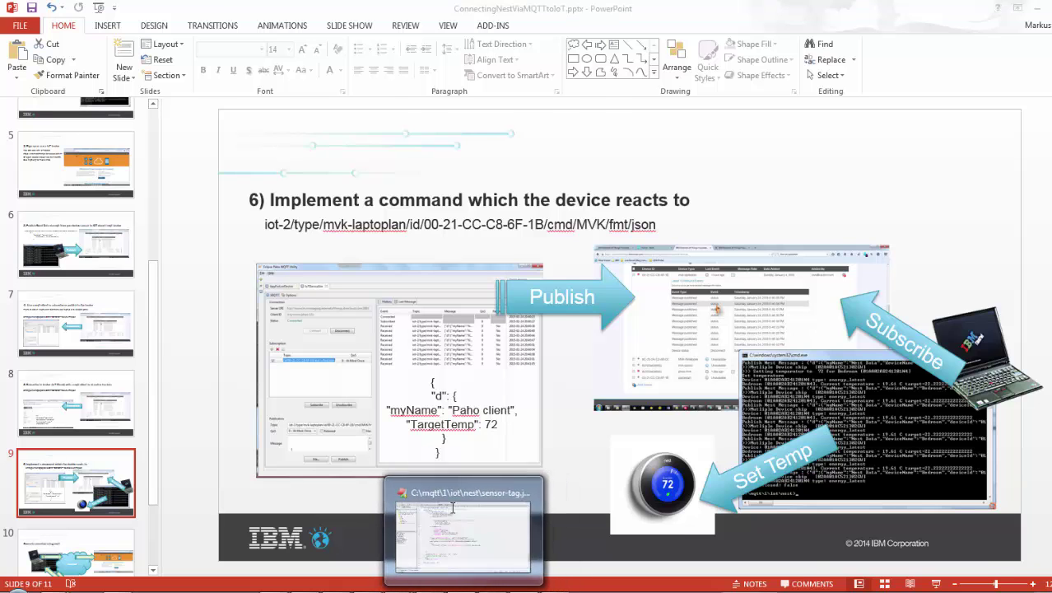
In sensor-tag.js, search from the top for the 'subsc' cmd subscription code.
{"action": "left_click", "coordinate": [465, 559]}
{"action": "key", "text": "ctrl+Home"}
{"action": "key", "text": "ctrl+f"}
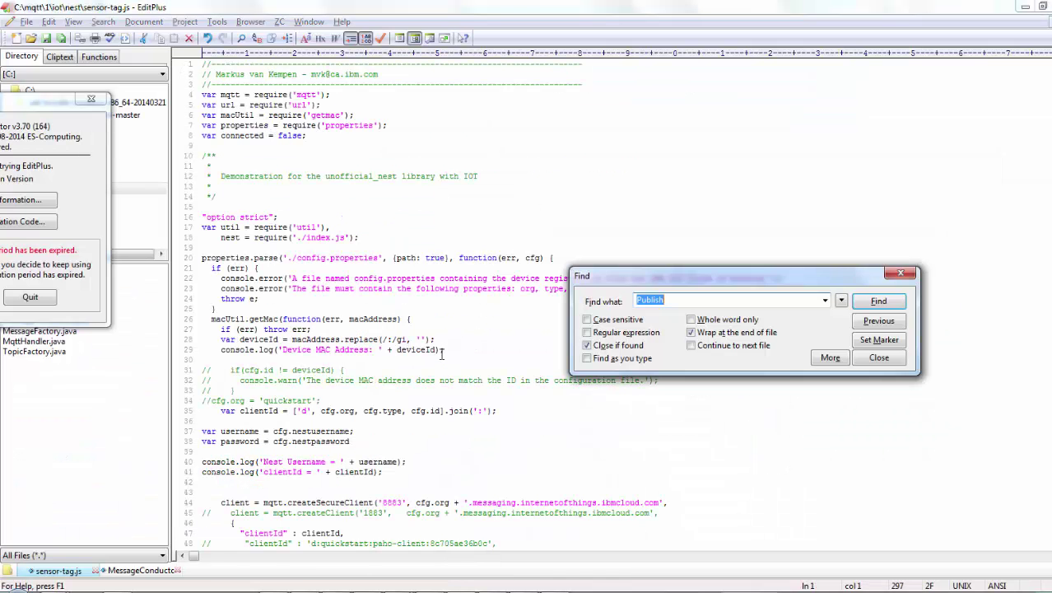
{"action": "type", "text": "ubsc"}
{"action": "key", "text": "Return"}
{"action": "key", "text": "Down"}
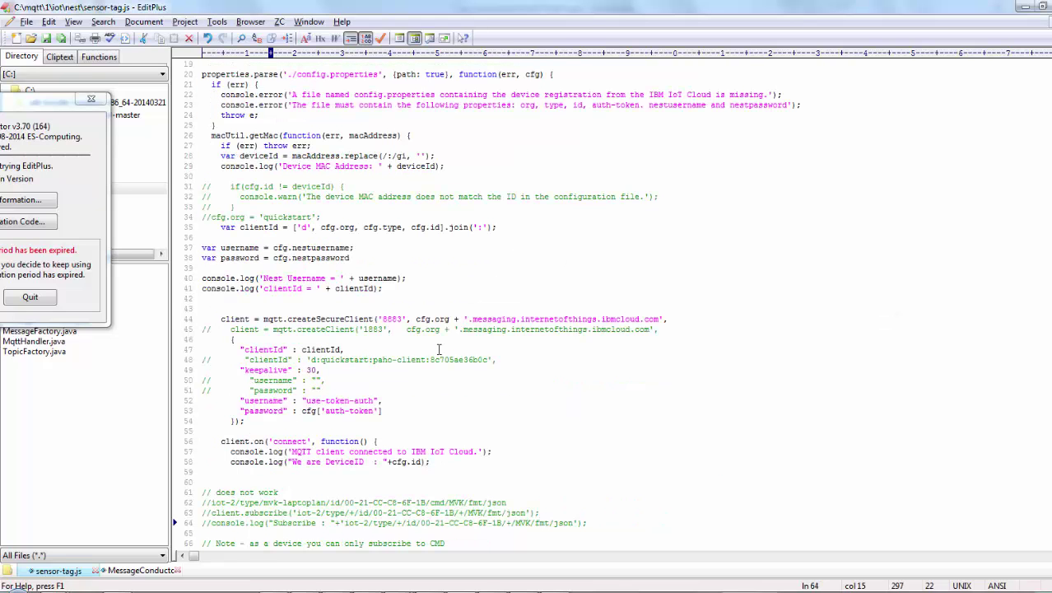
Find the 'message' handler and select the example TargetTemp message on lines 69–74.
{"action": "key", "text": "ctrl+f"}
{"action": "type", "text": "message"}
{"action": "key", "text": "Return"}
{"action": "key", "text": "Right"}
{"action": "scroll", "coordinate": [439, 349], "scroll_direction": "down", "scroll_amount": 1}
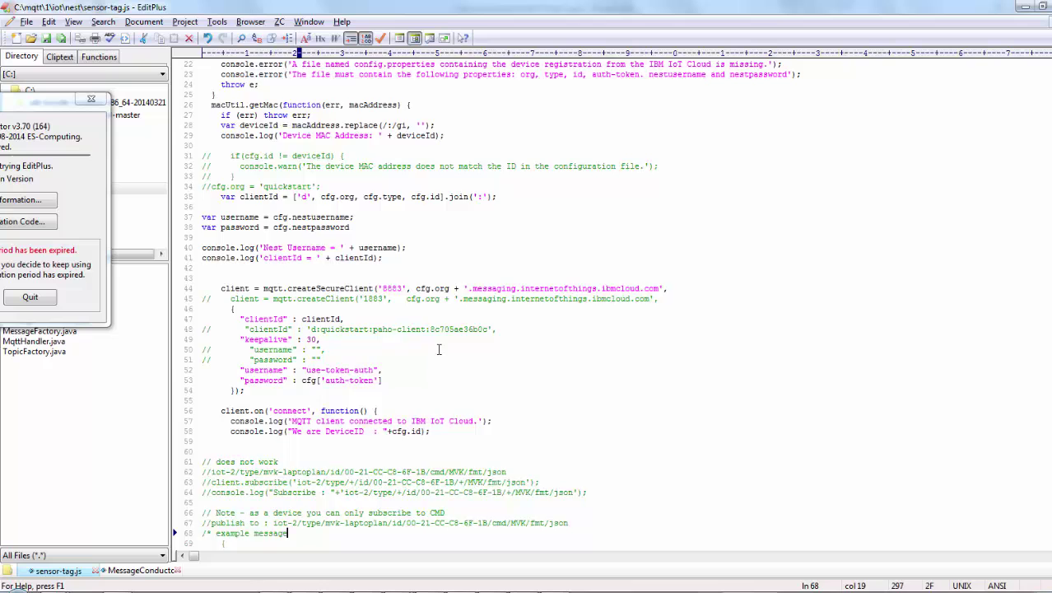
{"action": "key", "text": "Down"}
{"action": "key", "text": "Down"}
{"action": "key", "text": "Down"}
{"action": "key", "text": "Down"}
{"action": "key", "text": "Down"}
{"action": "key", "text": "Down"}
{"action": "key", "text": "Down"}
{"action": "key", "text": "Down"}
{"action": "key", "text": "Down"}
{"action": "key", "text": "Down"}
{"action": "key", "text": "Down"}
{"action": "key", "text": "Down"}
{"action": "key", "text": "Down"}
{"action": "key", "text": "Down"}
{"action": "key", "text": "Down"}
{"action": "key", "text": "Down"}
{"action": "key", "text": "Down"}
{"action": "key", "text": "Down"}
{"action": "key", "text": "Down"}
{"action": "key", "text": "Down"}
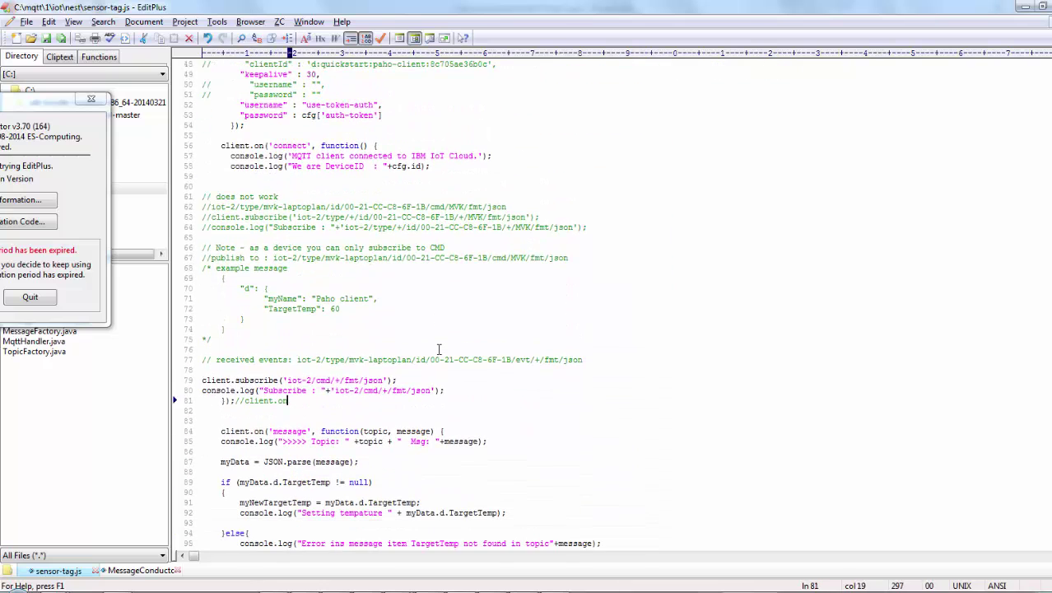
{"action": "key", "text": "Up"}
{"action": "key", "text": "Up"}
{"action": "key", "text": "Up"}
{"action": "key", "text": "Up"}
{"action": "key", "text": "Up"}
{"action": "key", "text": "Up"}
{"action": "key", "text": "Up"}
{"action": "key", "text": "Up"}
{"action": "key", "text": "Up"}
{"action": "key", "text": "Up"}
{"action": "key", "text": "Up"}
{"action": "key", "text": "Up"}
{"action": "key", "text": "Up"}
{"action": "key", "text": "Up"}
{"action": "key", "text": "Down"}
{"action": "key", "text": "Down"}
{"action": "key", "text": "Down"}
{"action": "key", "text": "shift+Down"}
{"action": "key", "text": "shift+Down"}
{"action": "key", "text": "shift+Down"}
{"action": "key", "text": "shift+Down"}
{"action": "key", "text": "shift+Down"}
{"action": "key", "text": "shift+Down"}
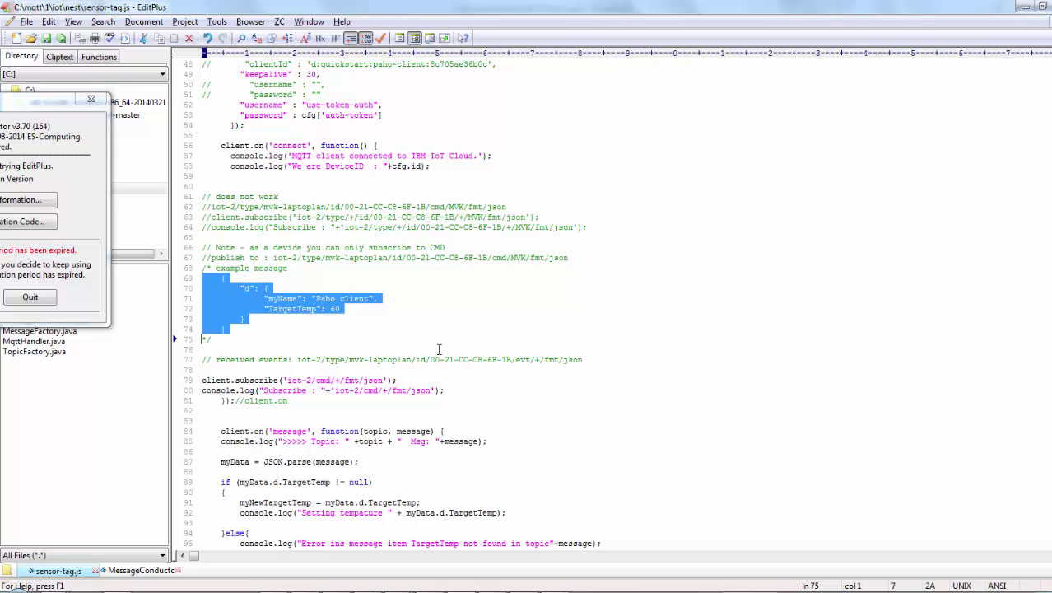
Bring up the Paho MQTT Utility and narrow it so slide 9 stays visible.
{"action": "key", "text": "alt+Tab"}
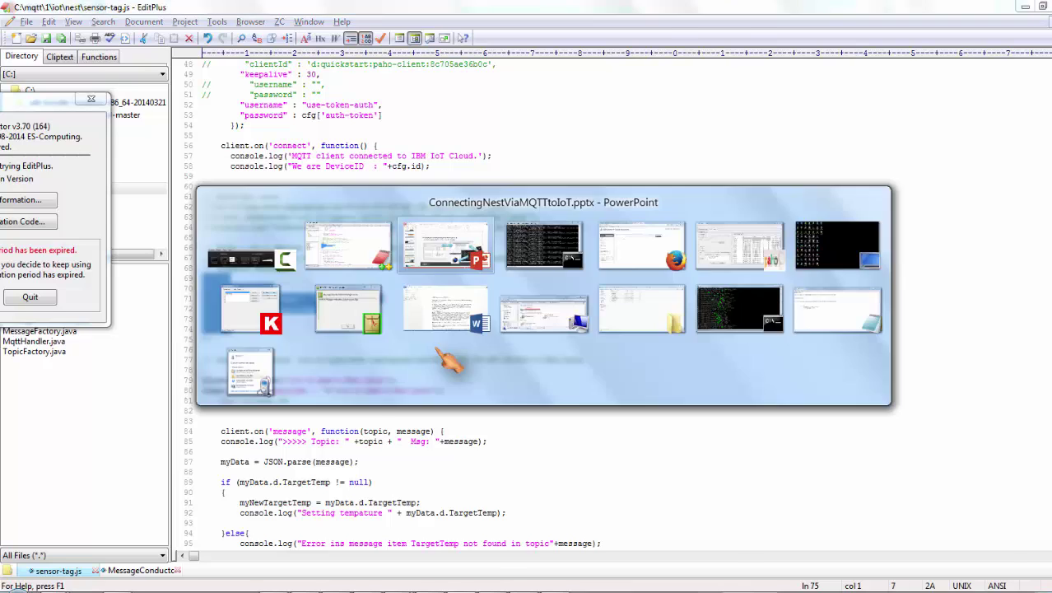
{"action": "key", "text": "alt+Tab"}
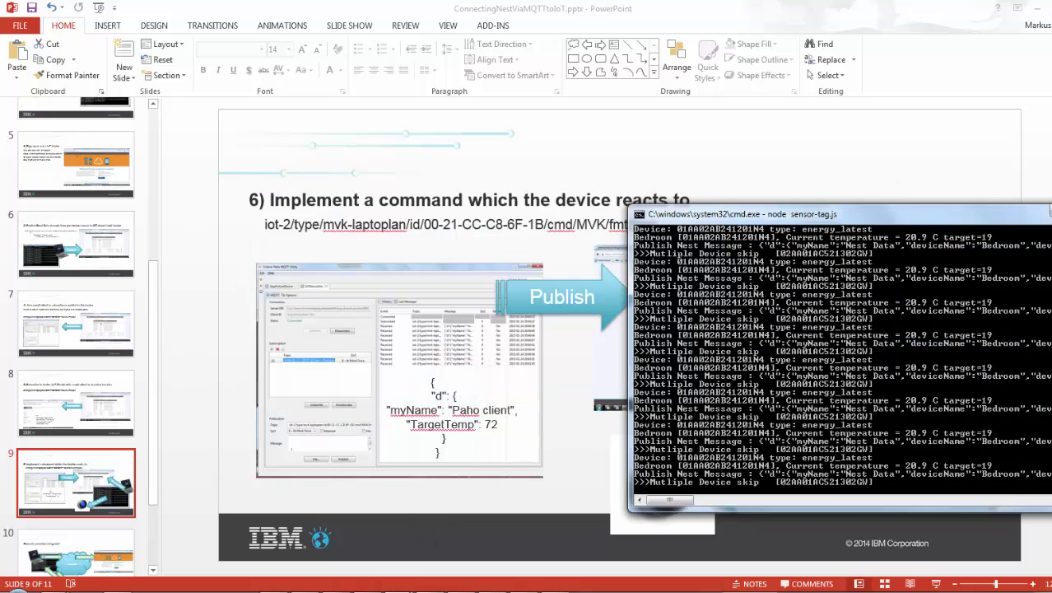
{"action": "key", "text": "alt+Tab"}
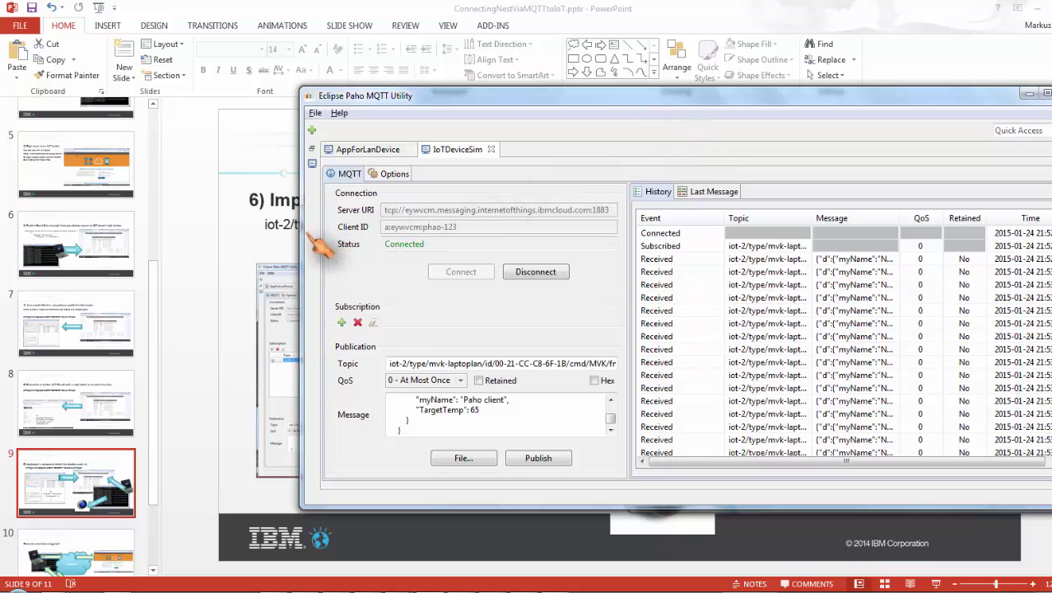
{"action": "left_click_drag", "start_coordinate": [303, 241], "coordinate": [453, 229]}
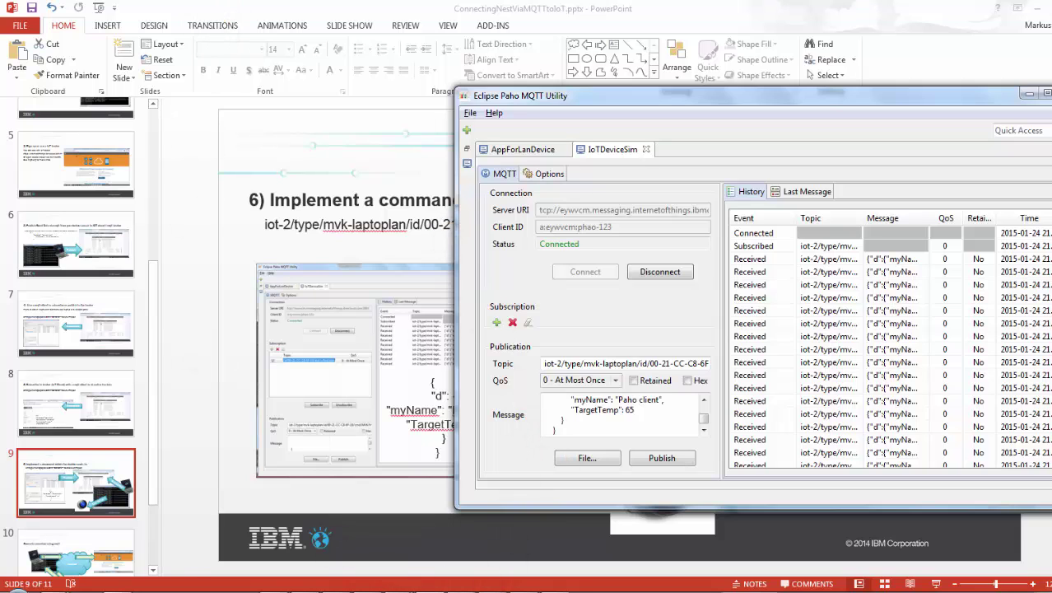
Arrange the Paho client beside the browser showing the Nest thermostat page.
{"action": "left_click", "coordinate": [105, 553]}
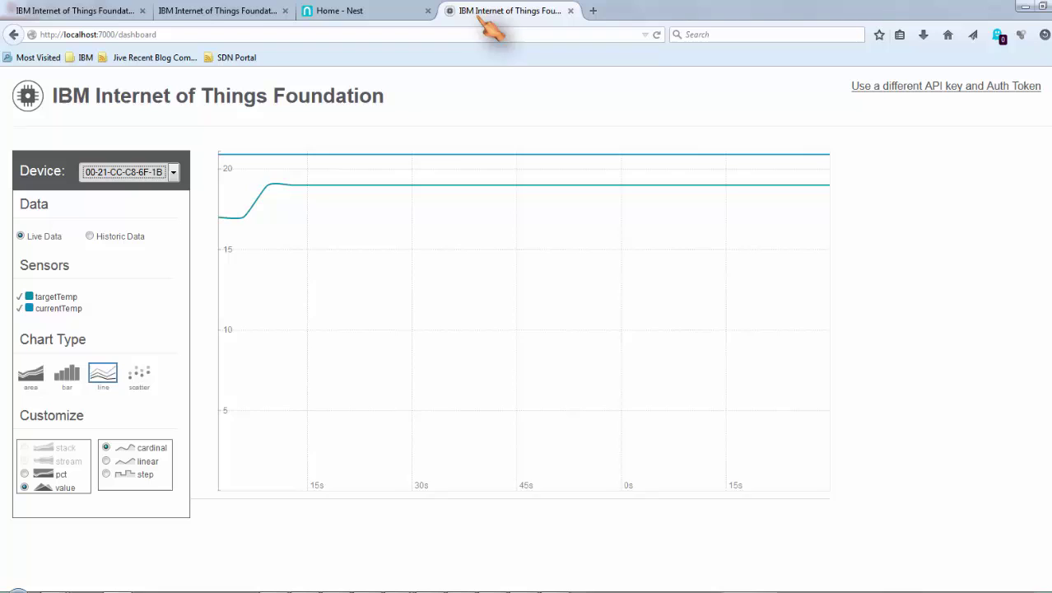
{"action": "key", "text": "alt+Tab"}
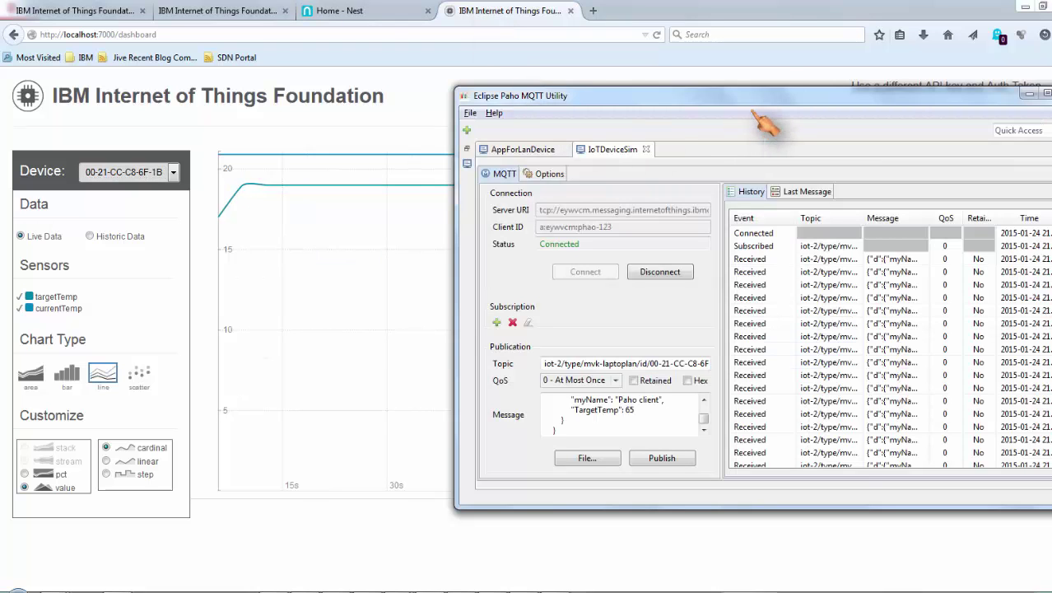
{"action": "left_click_drag", "start_coordinate": [777, 110], "coordinate": [787, 105]}
{"action": "left_click", "coordinate": [370, 25]}
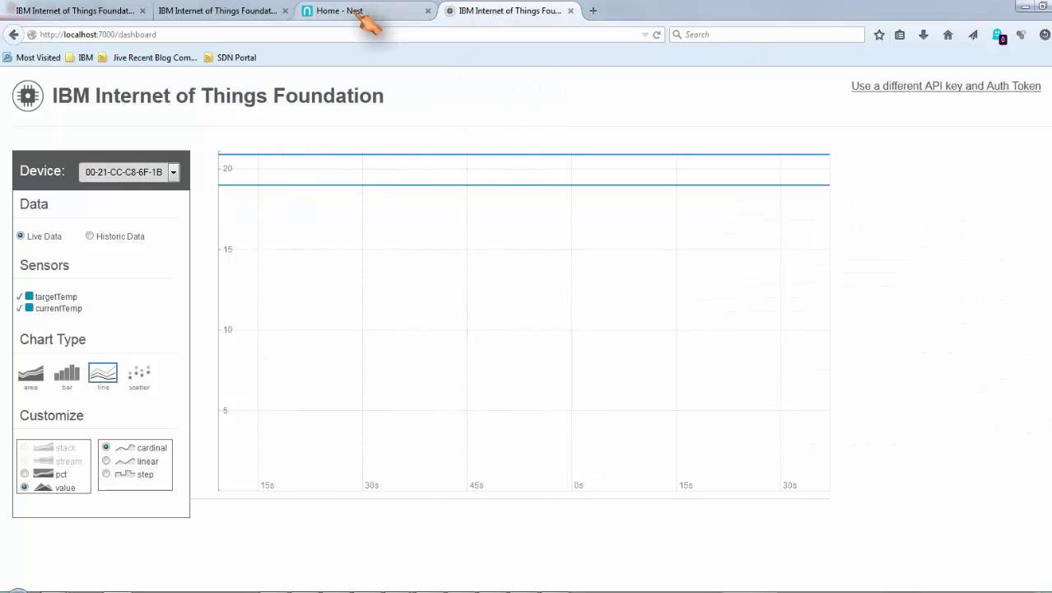
{"action": "left_click", "coordinate": [362, 13]}
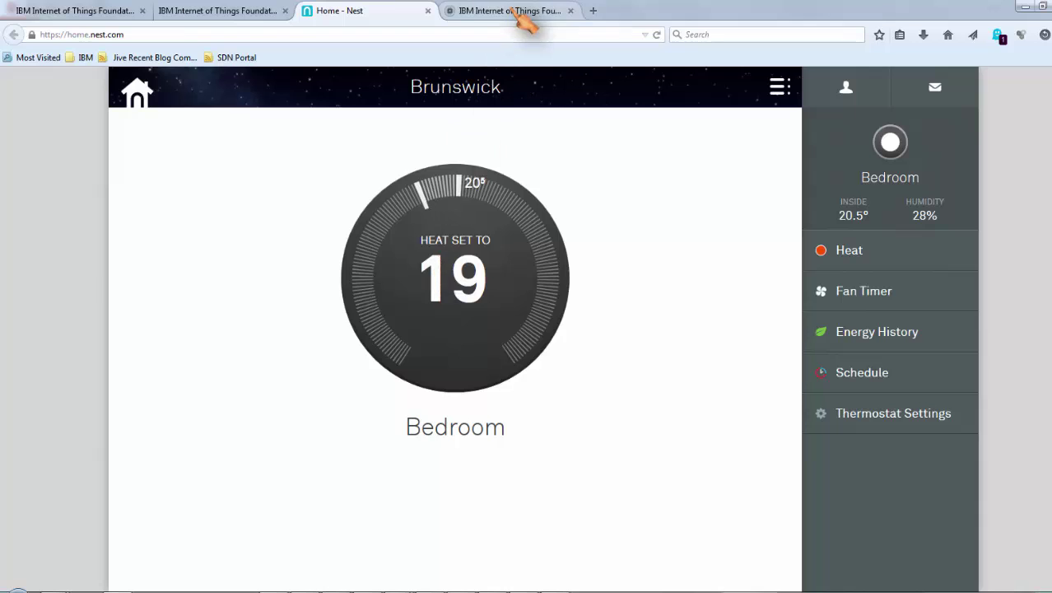
Publish TargetTemp 55, confirming Nest heat drops to 12.5 and dashboard targetTemp to 12.78.
{"action": "key", "text": "alt+Tab"}
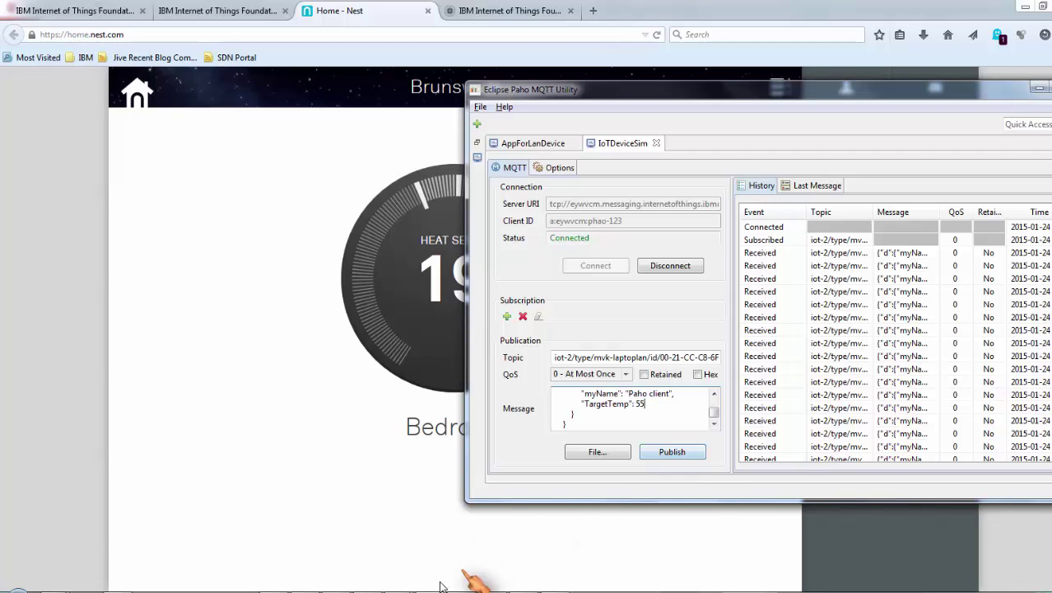
{"action": "left_click", "coordinate": [667, 452]}
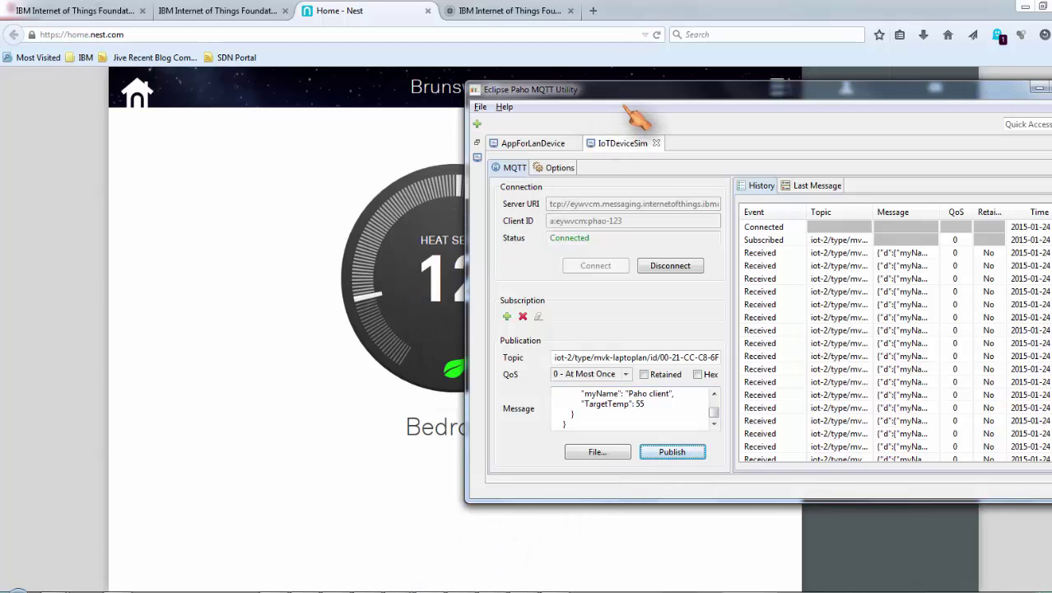
{"action": "left_click_drag", "start_coordinate": [686, 96], "coordinate": [764, 100]}
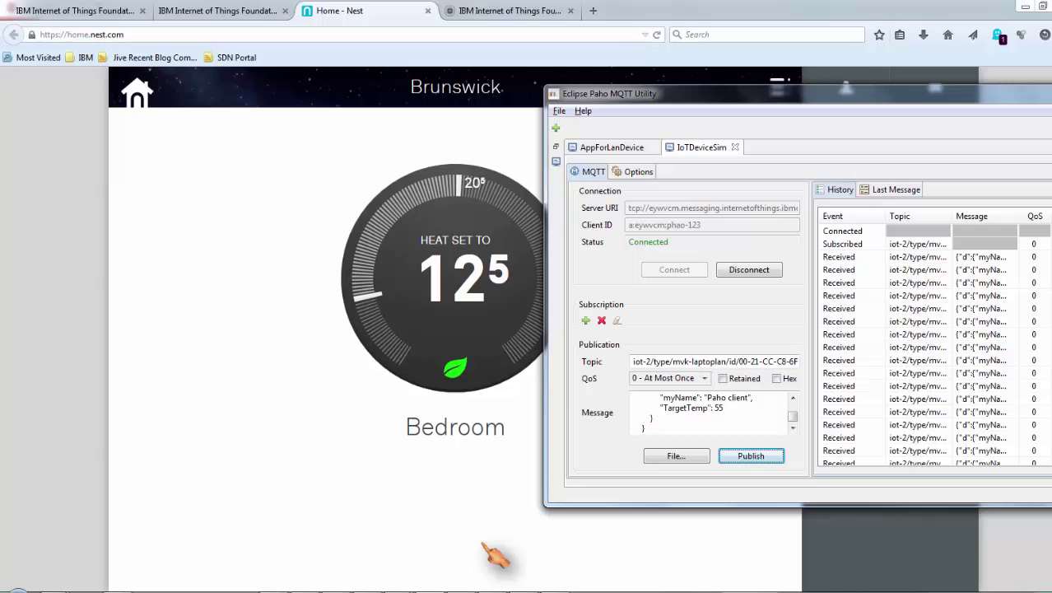
{"action": "left_click", "coordinate": [459, 586]}
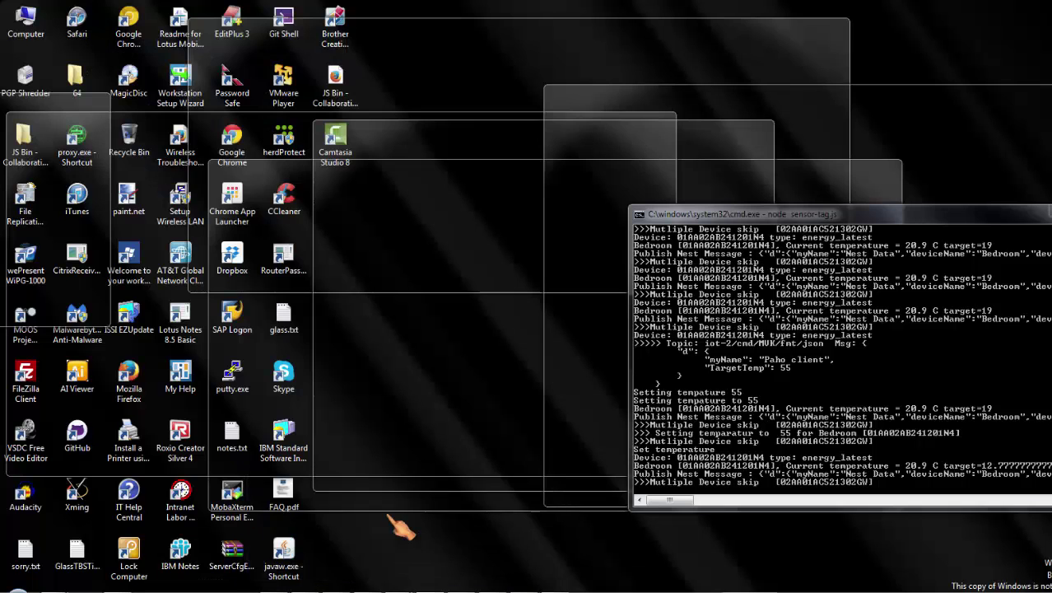
{"action": "left_click", "coordinate": [399, 531]}
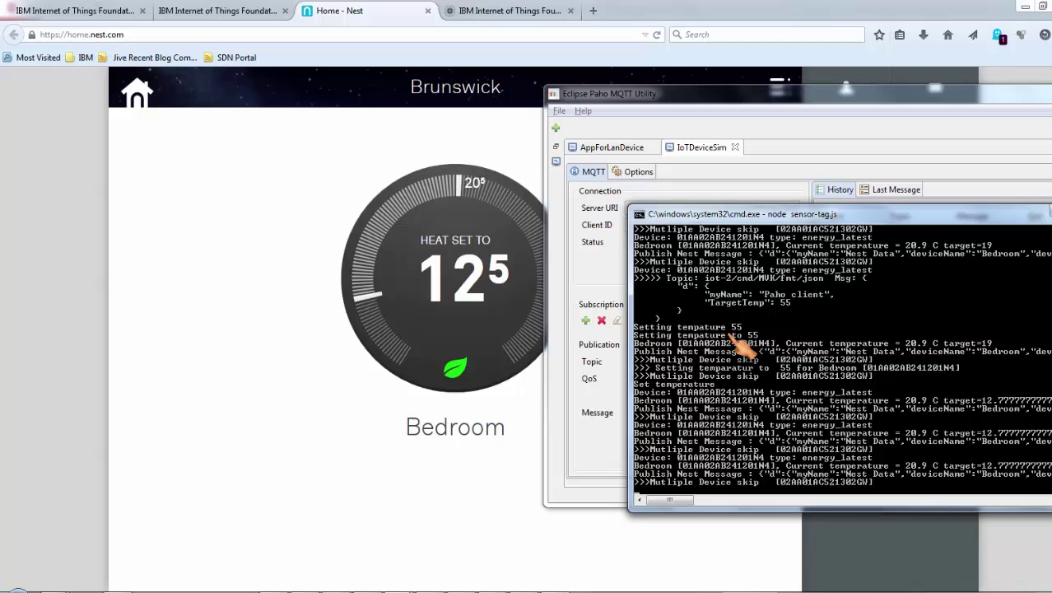
{"action": "left_click", "coordinate": [480, 20]}
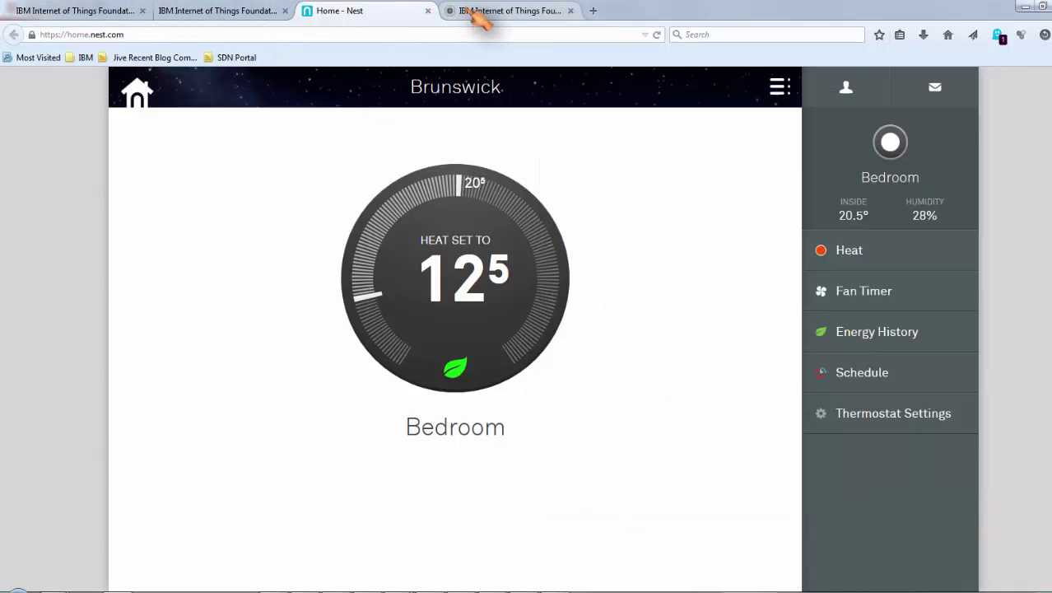
{"action": "left_click", "coordinate": [475, 15]}
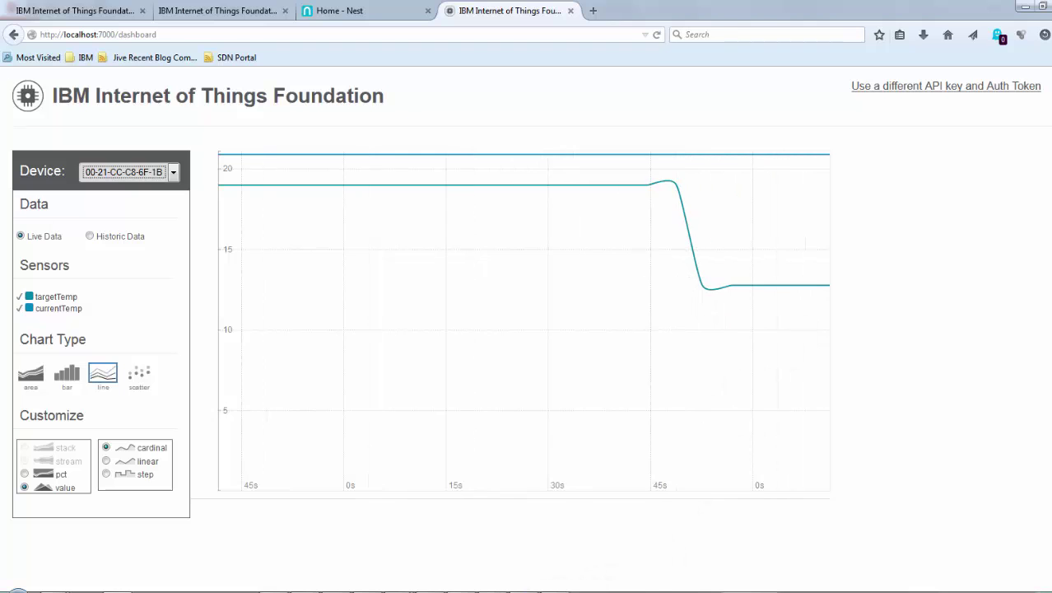
Change the Paho message's TargetTemp to 68 and publish it.
{"action": "key", "text": "alt+Tab"}
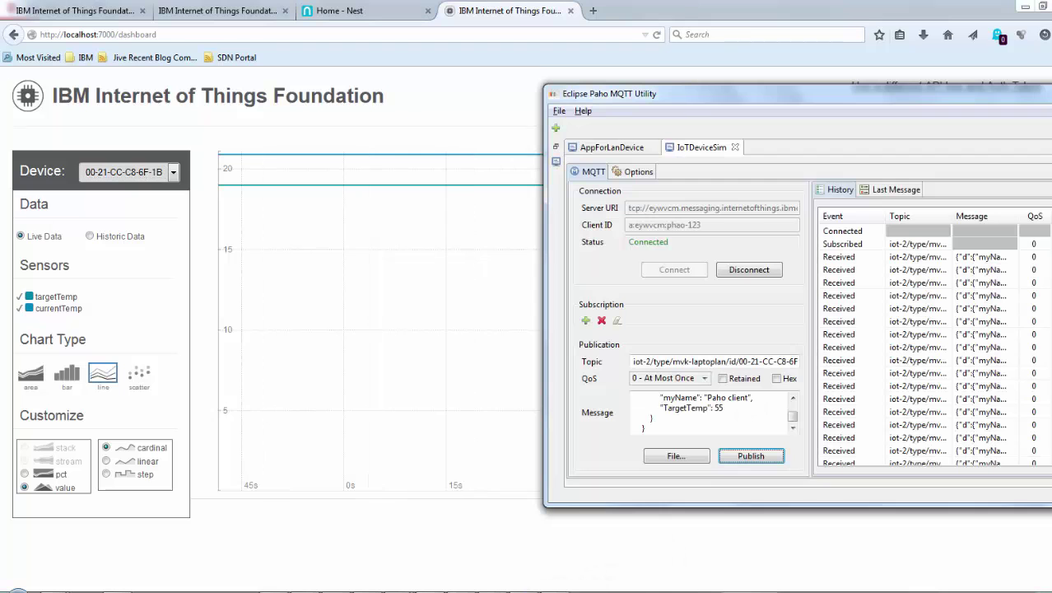
{"action": "left_click", "coordinate": [725, 408]}
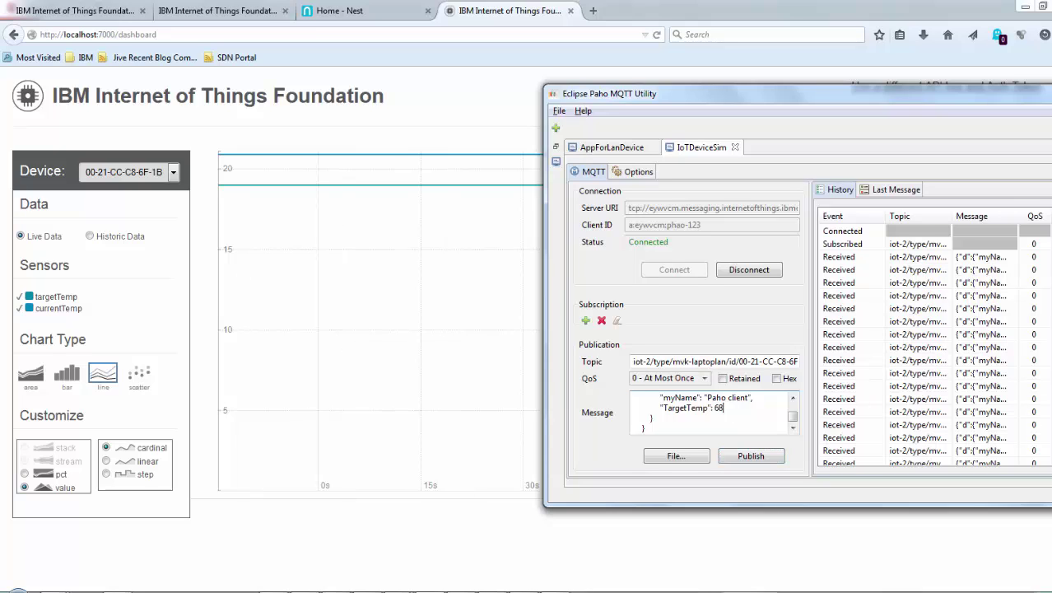
{"action": "left_click", "coordinate": [751, 456]}
{"action": "left_click_drag", "start_coordinate": [831, 95], "coordinate": [923, 142]}
{"action": "left_click", "coordinate": [803, 455]}
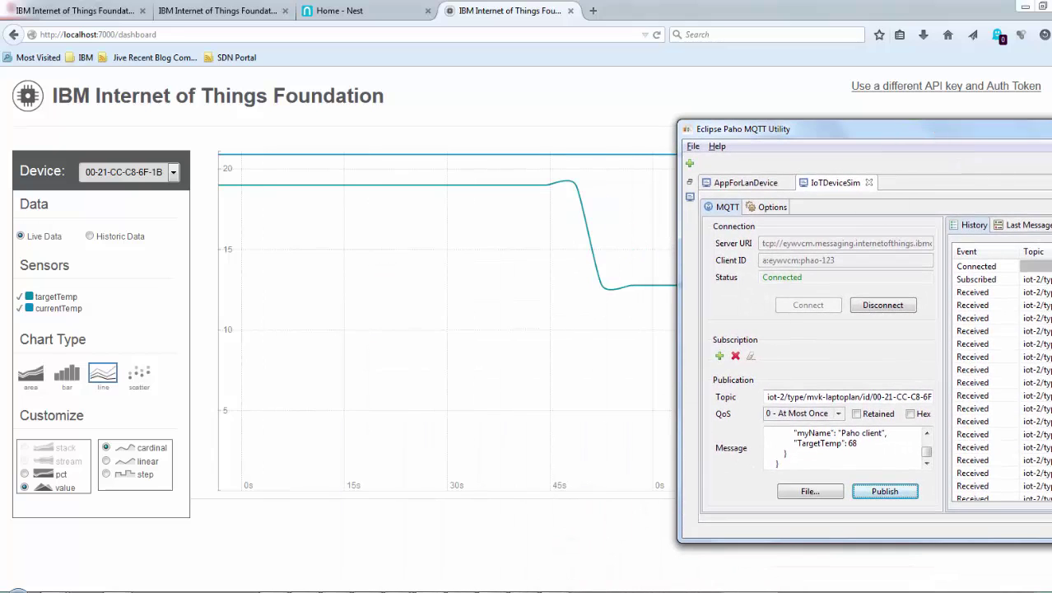
Bring PowerPoint back in front on slide 9.
{"action": "mouse_move", "coordinate": [461, 591]}
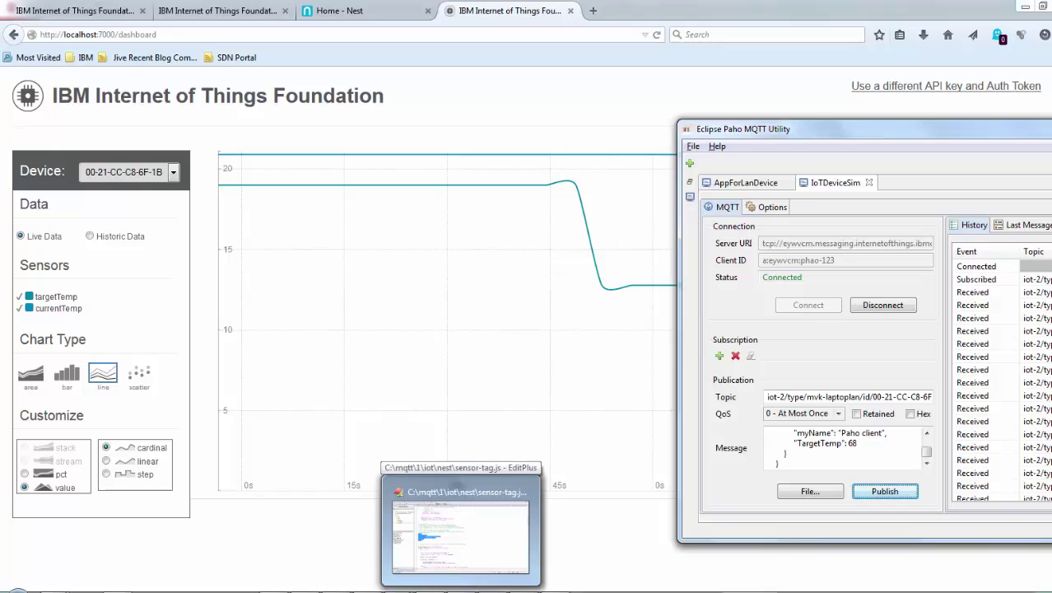
{"action": "left_click", "coordinate": [723, 589]}
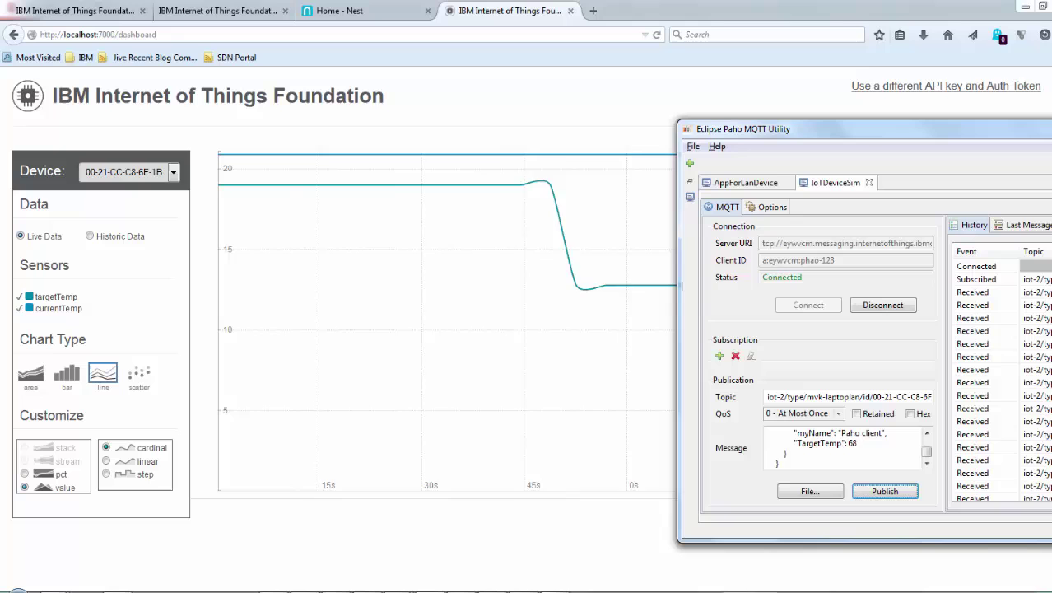
{"action": "mouse_move", "coordinate": [524, 589]}
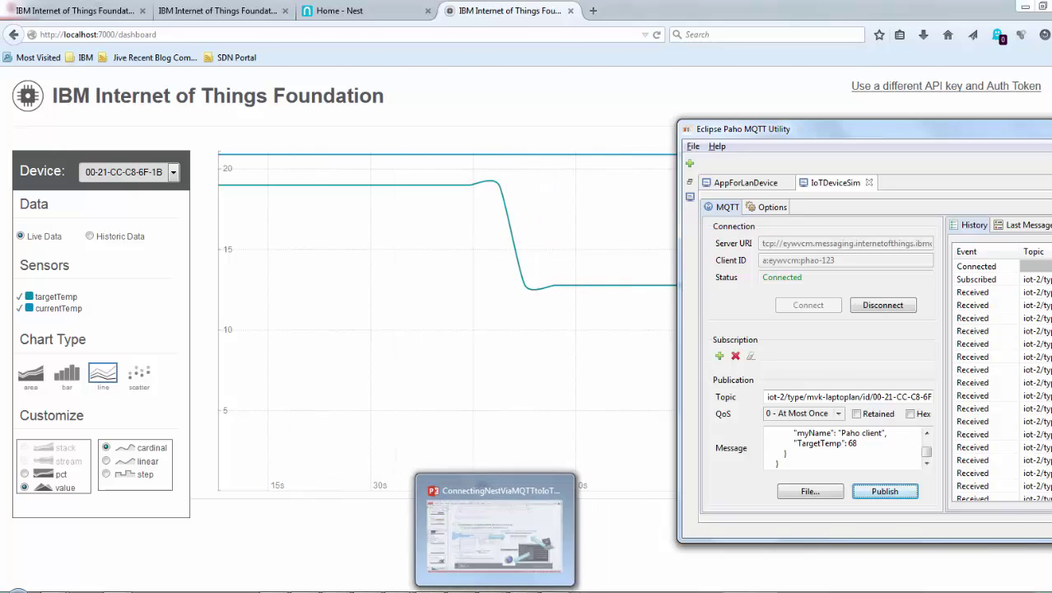
{"action": "left_click", "coordinate": [500, 553]}
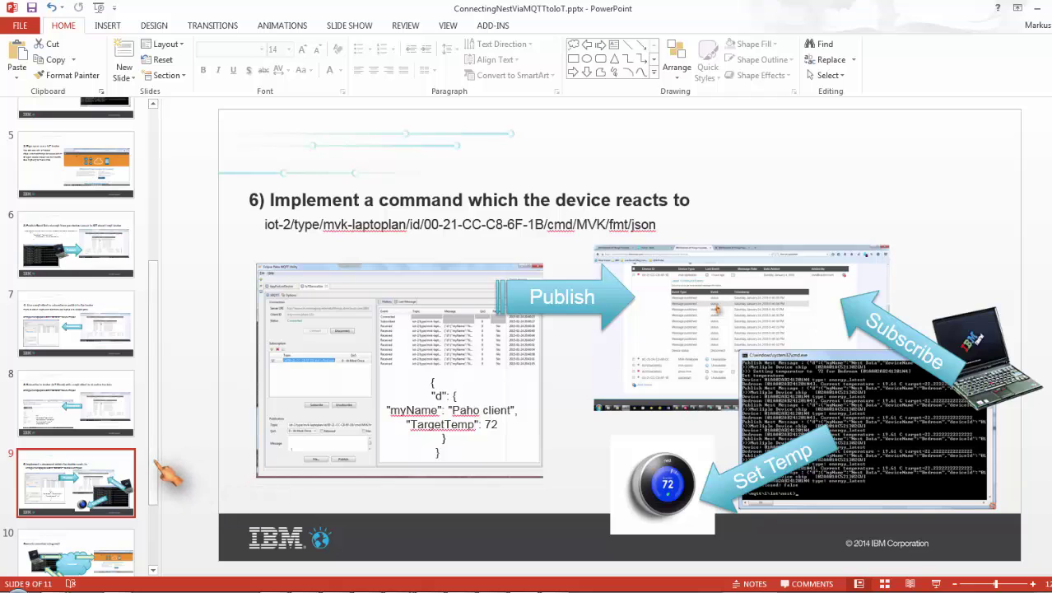
Browse the slide panel to the 'Scenario overview using mqtt' slide.
{"action": "scroll", "coordinate": [149, 512], "scroll_direction": "down", "scroll_amount": 1}
{"action": "scroll", "coordinate": [156, 517], "scroll_direction": "down", "scroll_amount": 3}
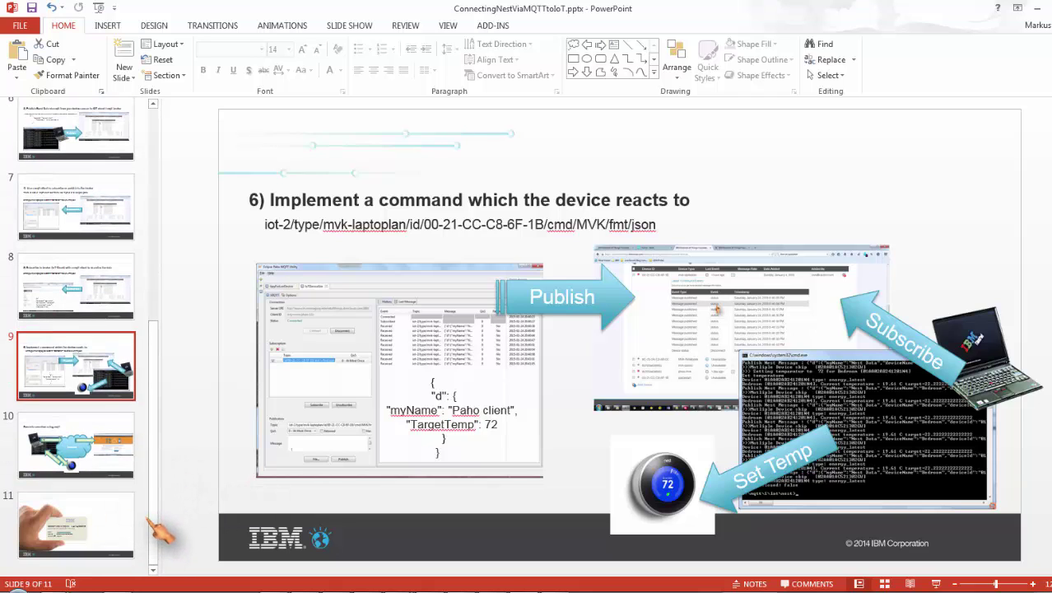
{"action": "left_click", "coordinate": [106, 459]}
{"action": "left_click", "coordinate": [107, 391]}
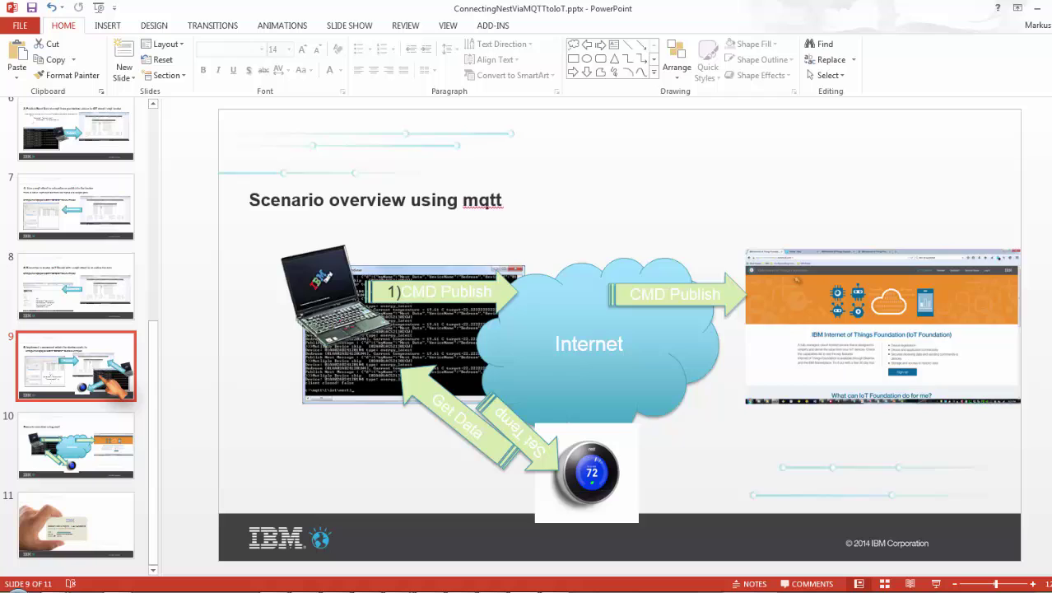
{"action": "left_click", "coordinate": [76, 444]}
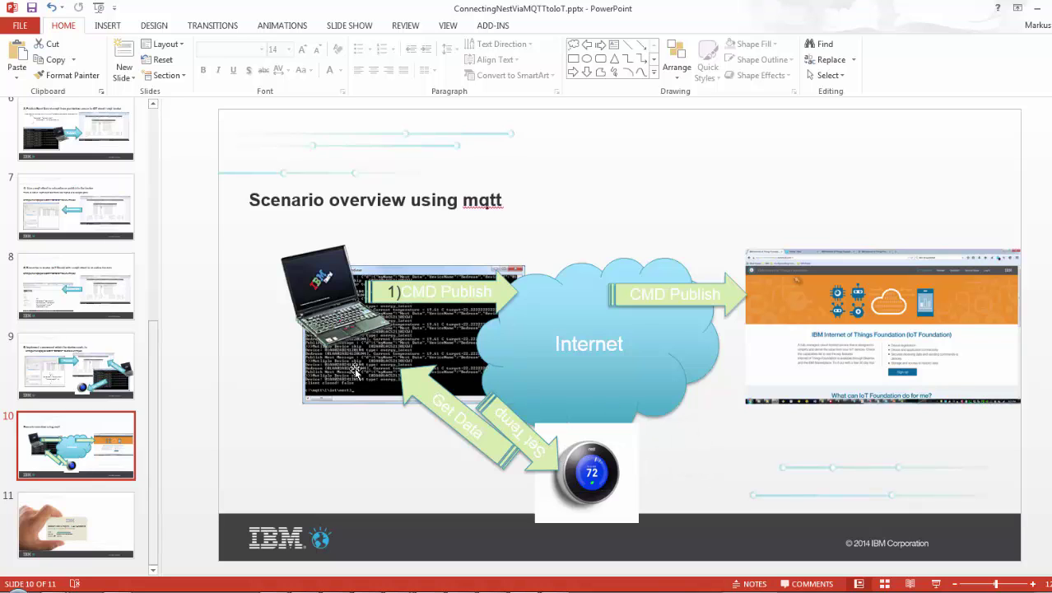
On slide 9, select the MQTT client and Nest pictures, then show final slide 11.
{"action": "left_click", "coordinate": [78, 374]}
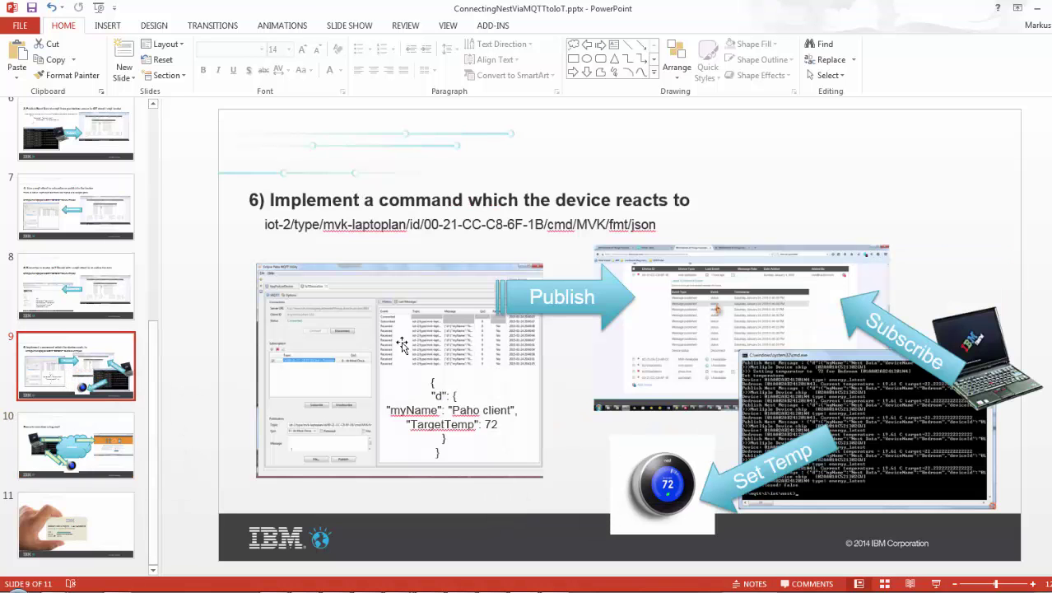
{"action": "left_click", "coordinate": [388, 295]}
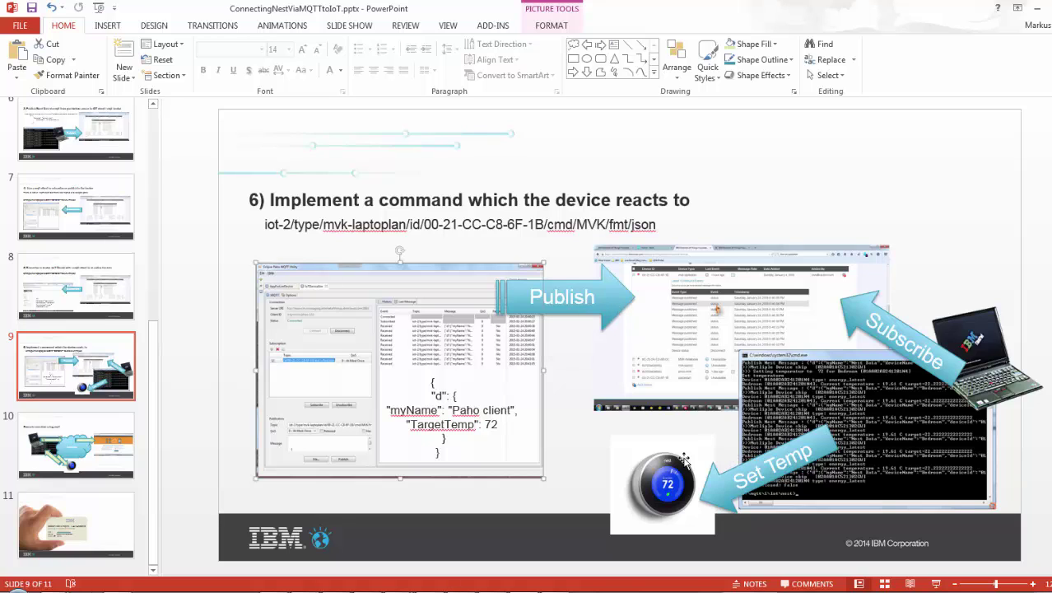
{"action": "left_click", "coordinate": [649, 502]}
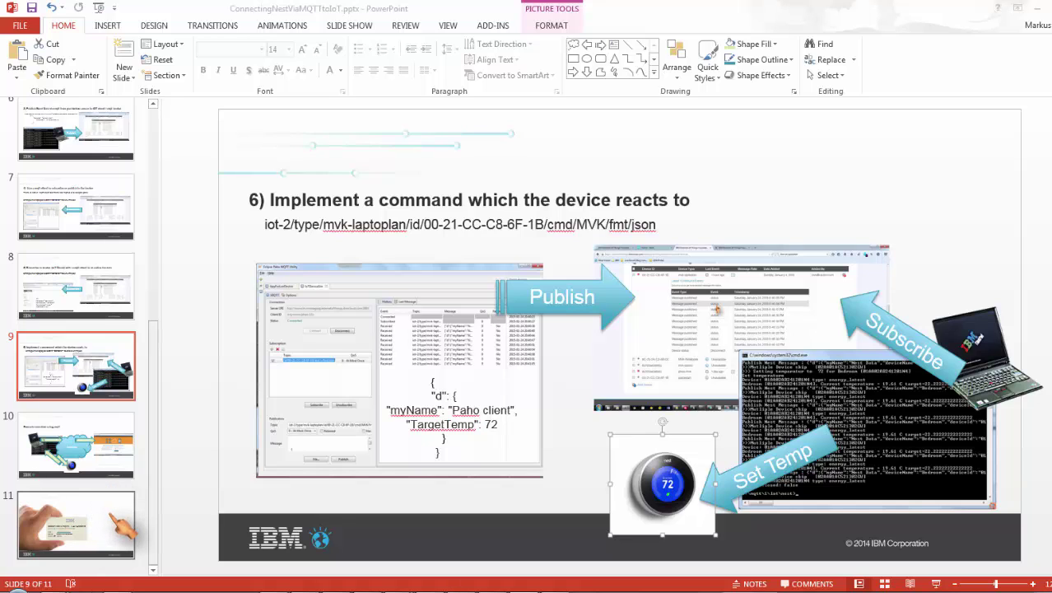
{"action": "left_click", "coordinate": [76, 525]}
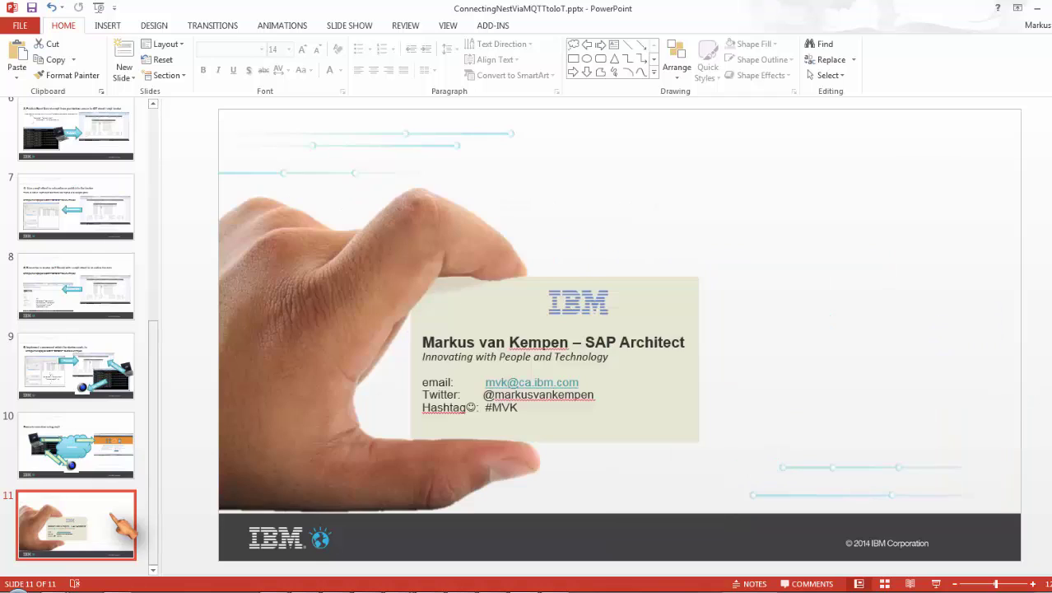